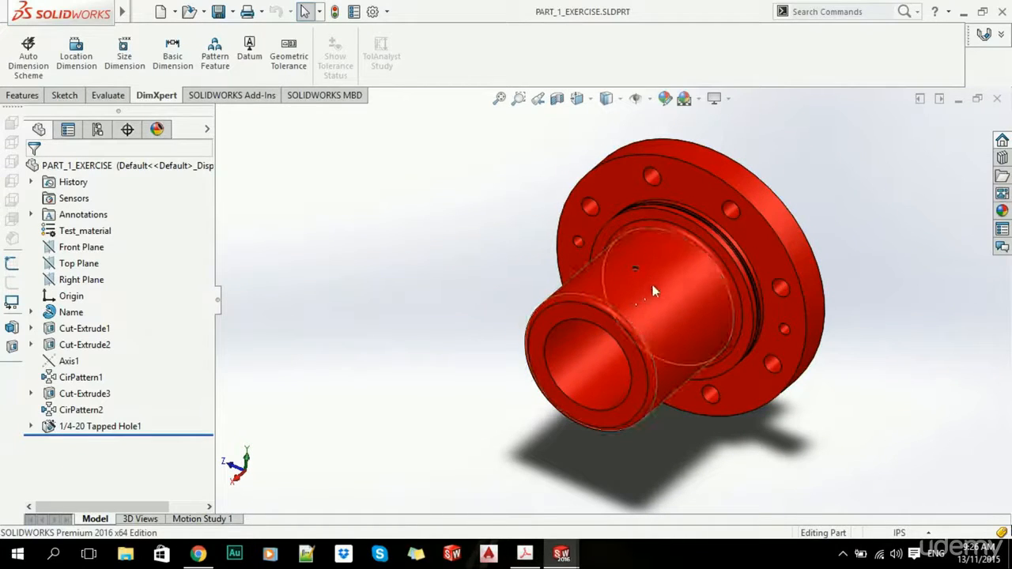
- Run Auto Dimension Scheme with the end face (Plane1) as primary, Boss1 secondary and Simple Hole1 tertiary
{"action": "left_click", "coordinate": [23, 59]}
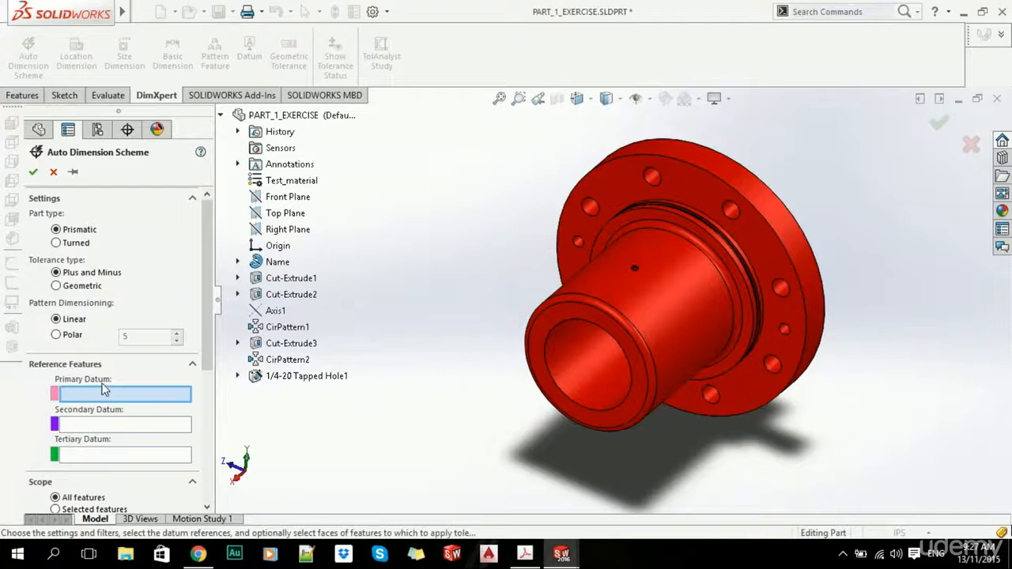
{"action": "scroll", "coordinate": [580, 327], "scroll_direction": "down", "scroll_amount": 5}
{"action": "left_click", "coordinate": [563, 281]}
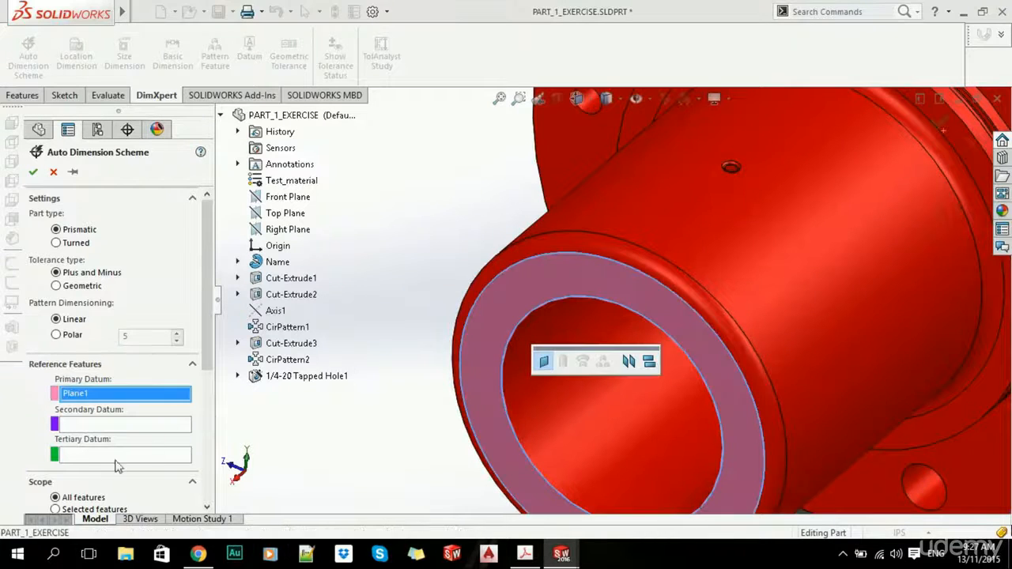
{"action": "scroll", "coordinate": [649, 280], "scroll_direction": "up", "scroll_amount": 5}
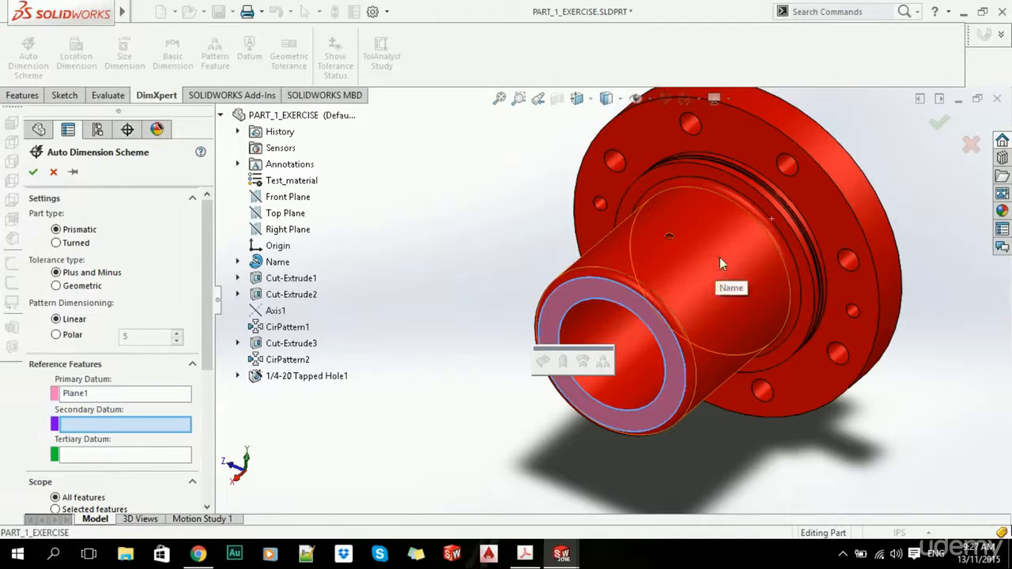
{"action": "left_click", "coordinate": [720, 265]}
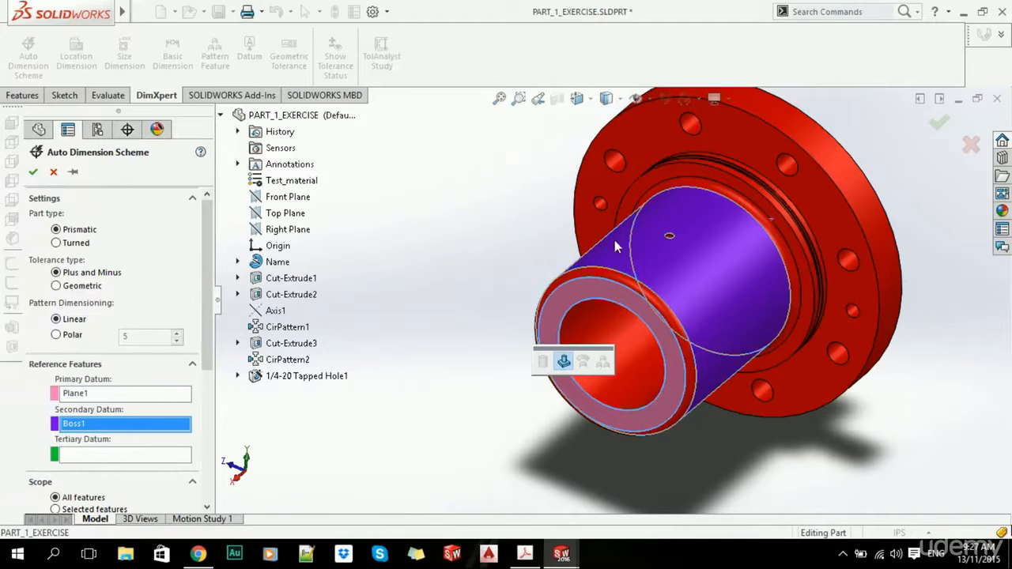
{"action": "left_click", "coordinate": [131, 462]}
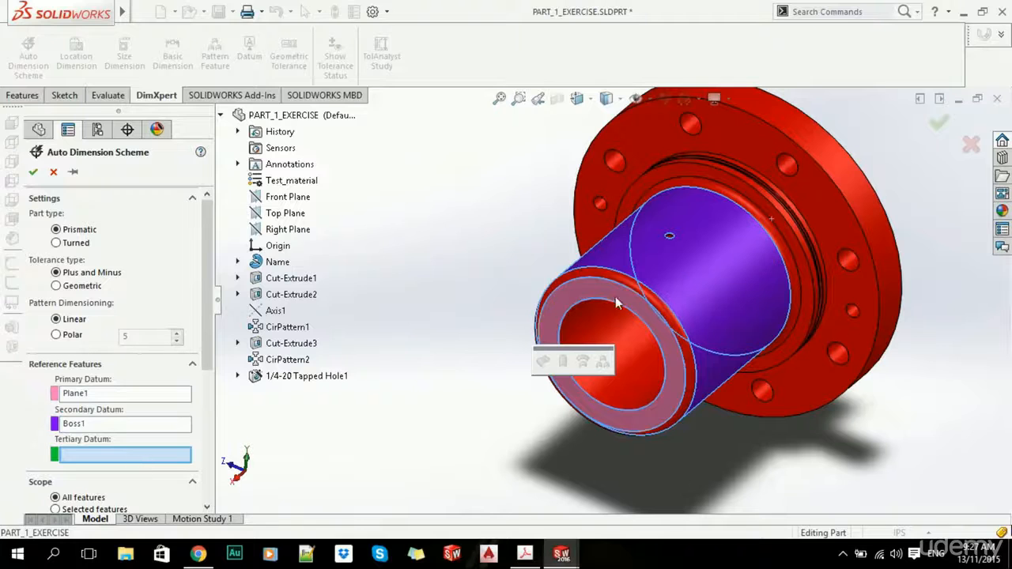
{"action": "scroll", "coordinate": [615, 297], "scroll_direction": "down", "scroll_amount": 6}
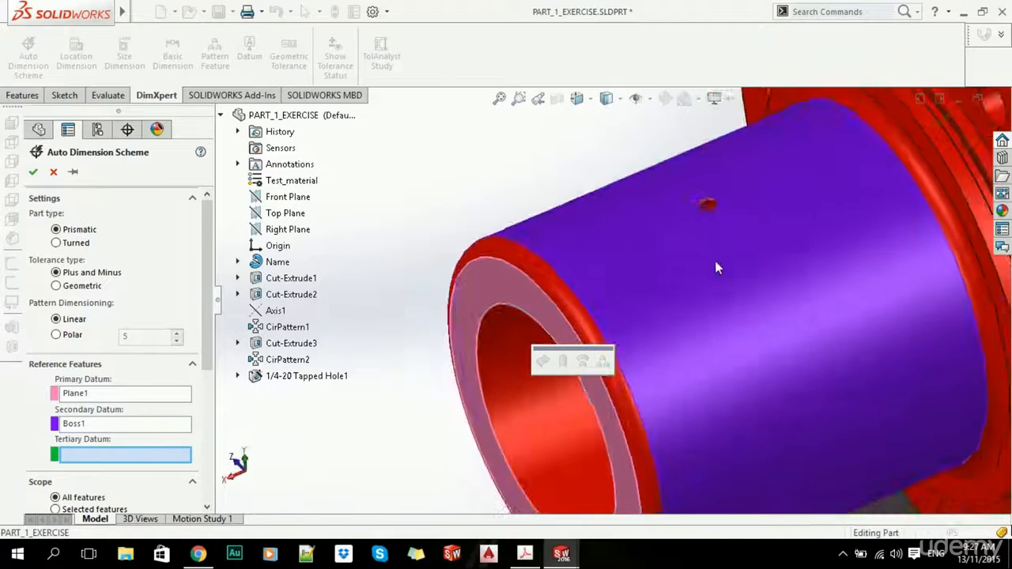
{"action": "scroll", "coordinate": [711, 223], "scroll_direction": "down", "scroll_amount": 5}
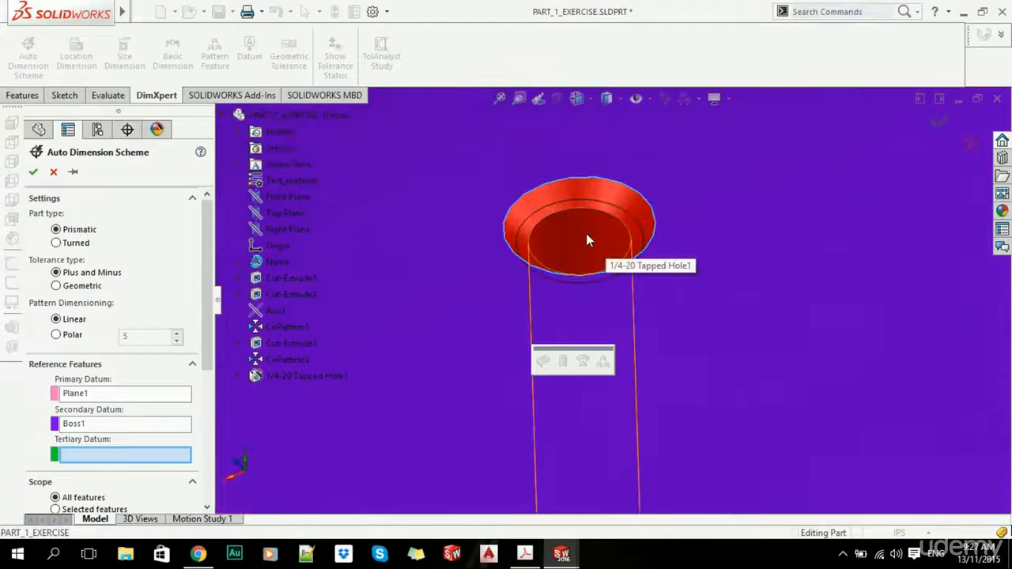
{"action": "left_click", "coordinate": [586, 234]}
{"action": "scroll", "coordinate": [506, 368], "scroll_direction": "up", "scroll_amount": 5}
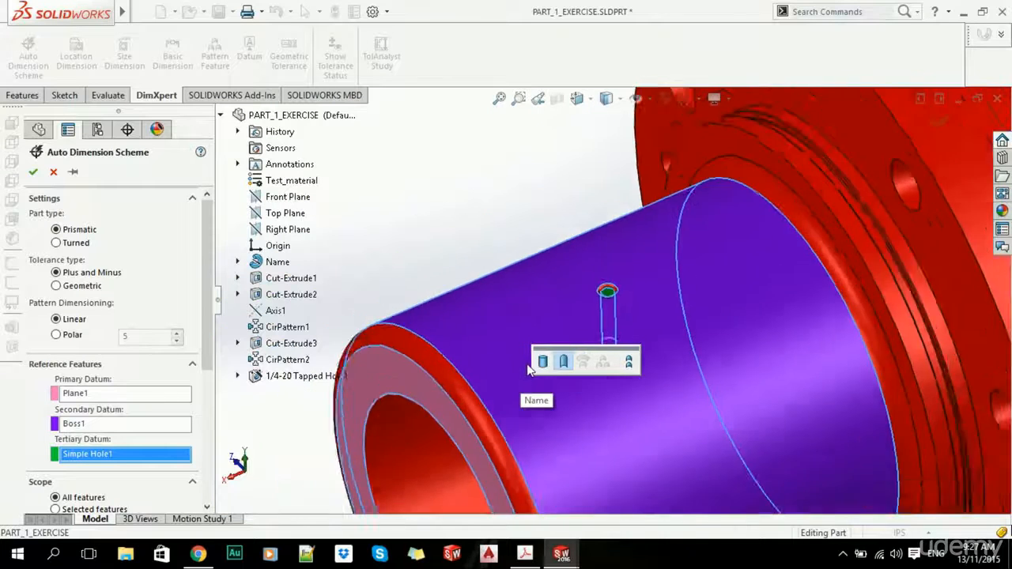
{"action": "scroll", "coordinate": [528, 370], "scroll_direction": "up", "scroll_amount": 4}
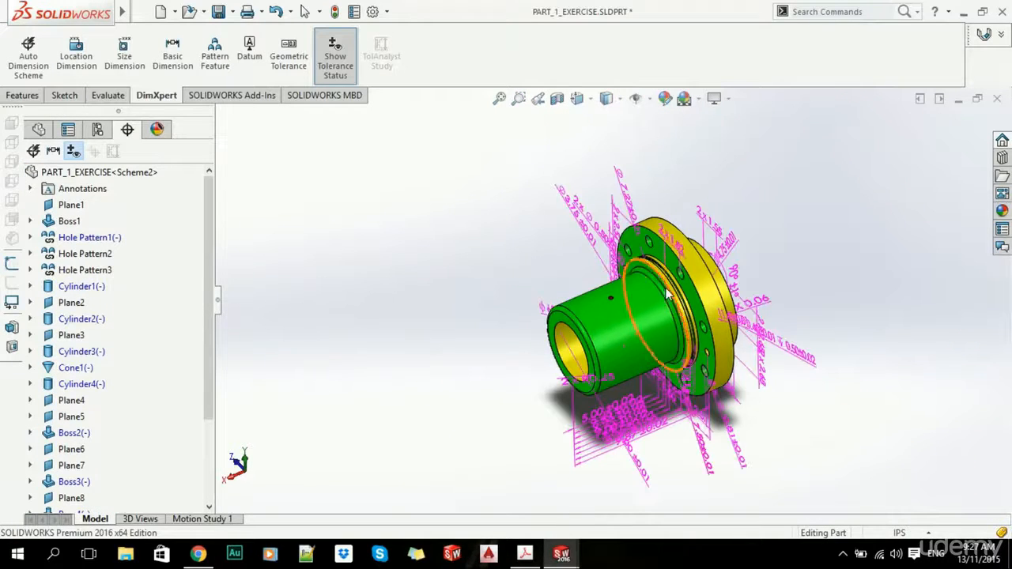
- Inspect the generated dimensions from a few angles, then undo the auto dimension scheme
{"action": "middle_click_drag", "start_coordinate": [650, 238], "coordinate": [681, 272]}
{"action": "scroll", "coordinate": [672, 256], "scroll_direction": "down", "scroll_amount": 5}
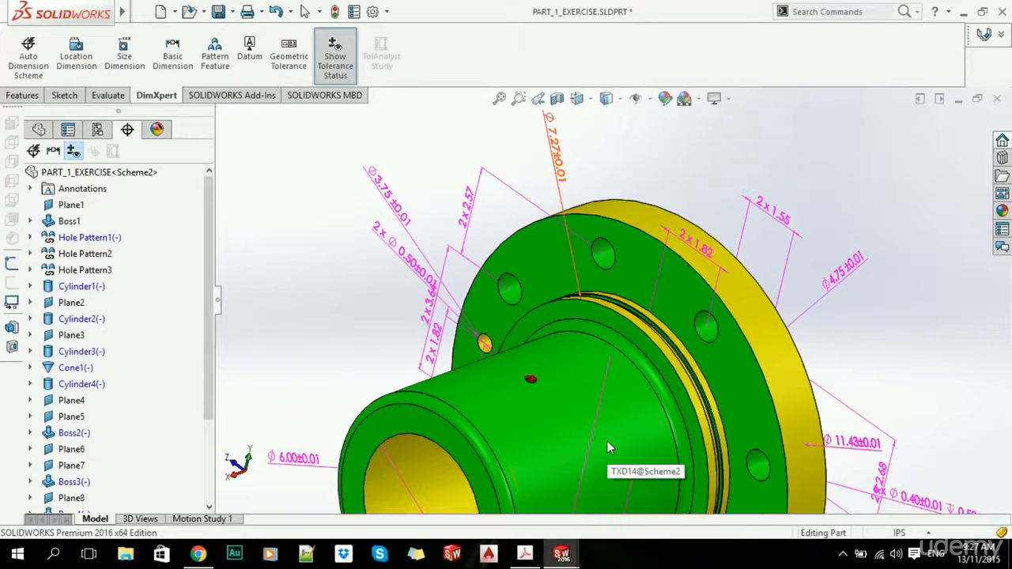
{"action": "scroll", "coordinate": [611, 439], "scroll_direction": "up", "scroll_amount": 5}
{"action": "middle_click_drag", "start_coordinate": [611, 384], "coordinate": [584, 341]}
{"action": "left_click", "coordinate": [278, 11]}
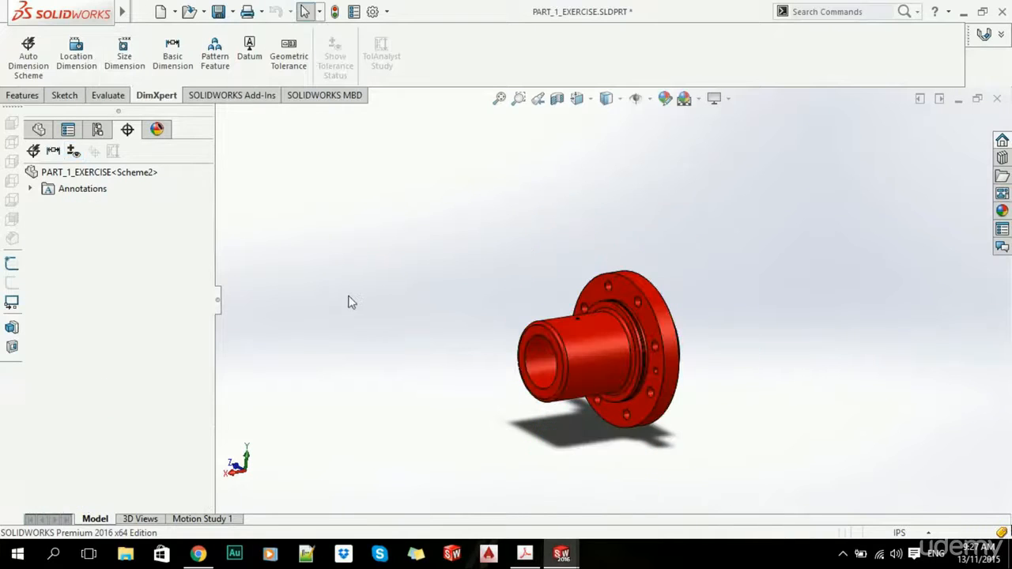
- Dimension the bore as ⌀4.00 with ±0.01 tolerance using a DimXpert size dimension
{"action": "scroll", "coordinate": [593, 324], "scroll_direction": "down", "scroll_amount": 5}
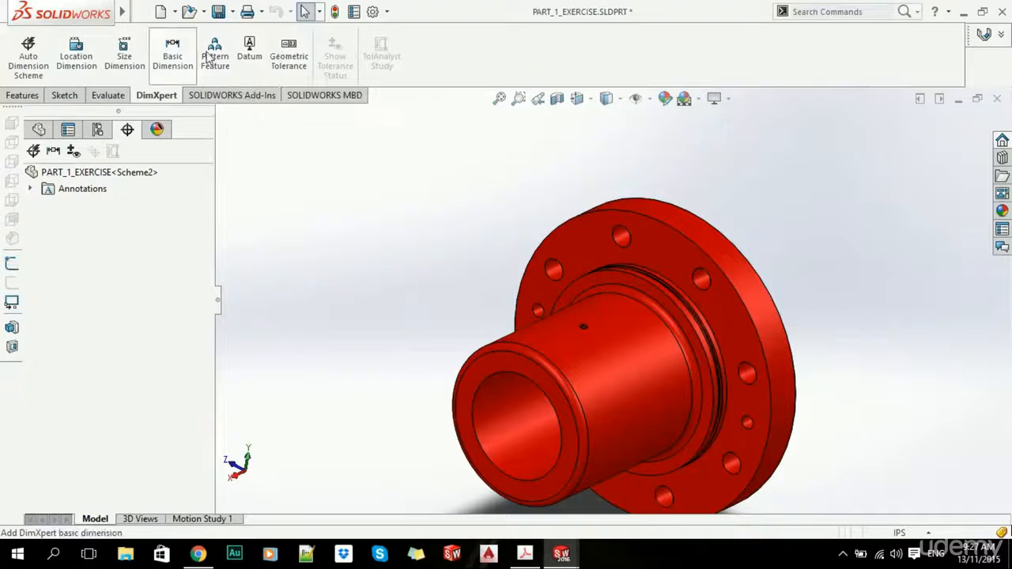
{"action": "left_click", "coordinate": [124, 55]}
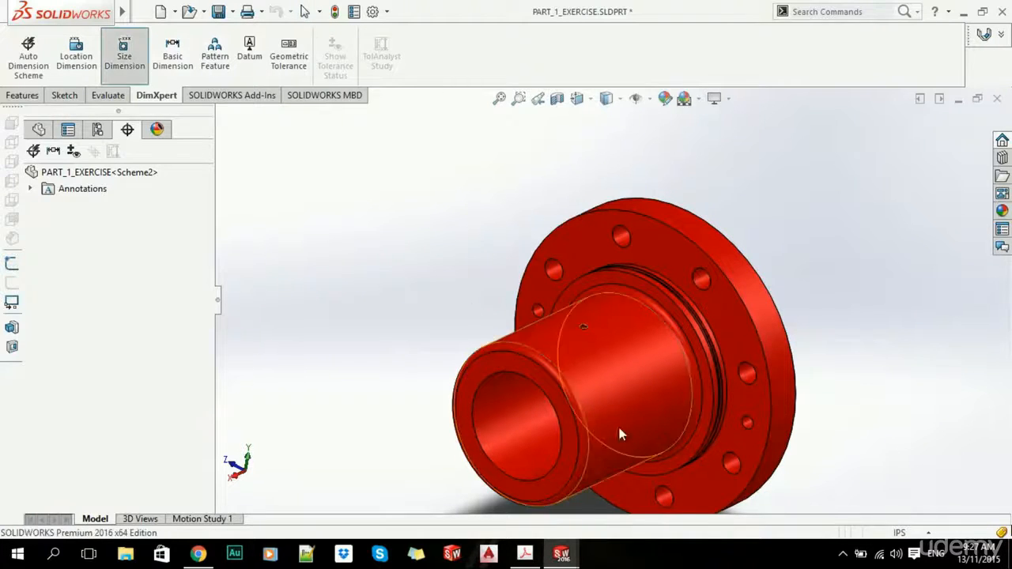
{"action": "scroll", "coordinate": [588, 356], "scroll_direction": "down", "scroll_amount": 5}
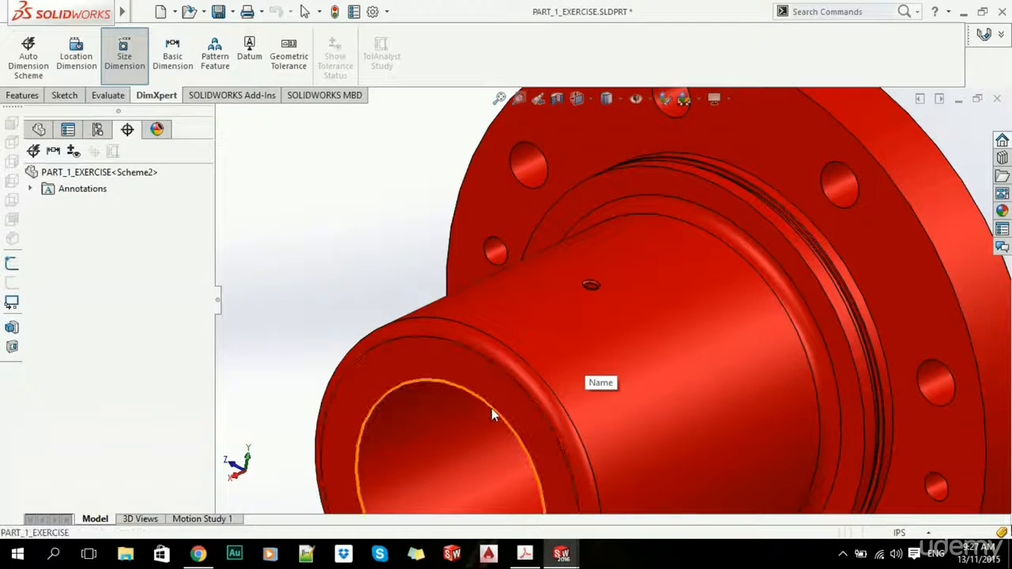
{"action": "left_click", "coordinate": [491, 408]}
{"action": "scroll", "coordinate": [475, 411], "scroll_direction": "up", "scroll_amount": 3}
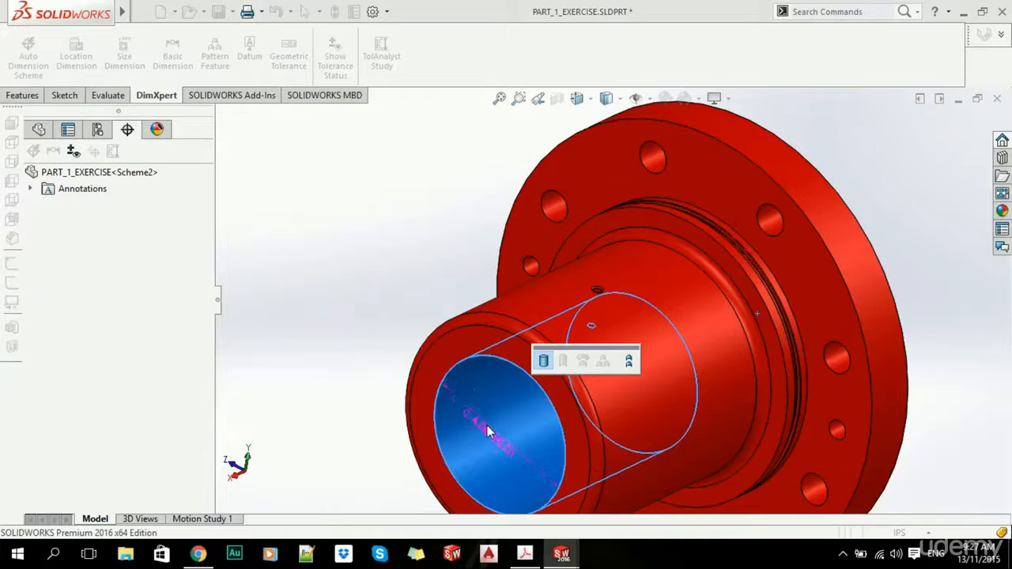
{"action": "left_click", "coordinate": [490, 433]}
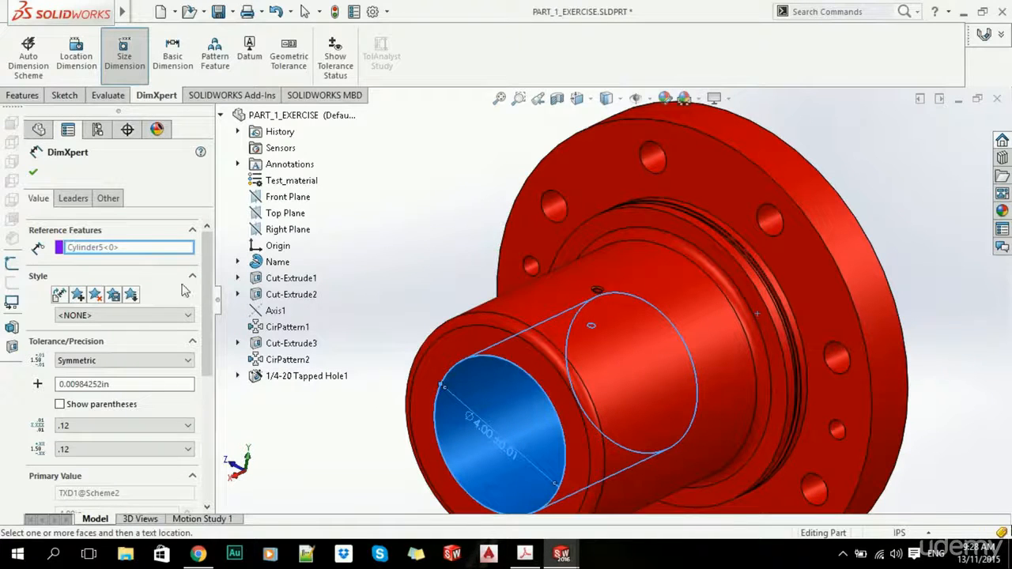
{"action": "scroll", "coordinate": [210, 294], "scroll_direction": "down", "scroll_amount": 3}
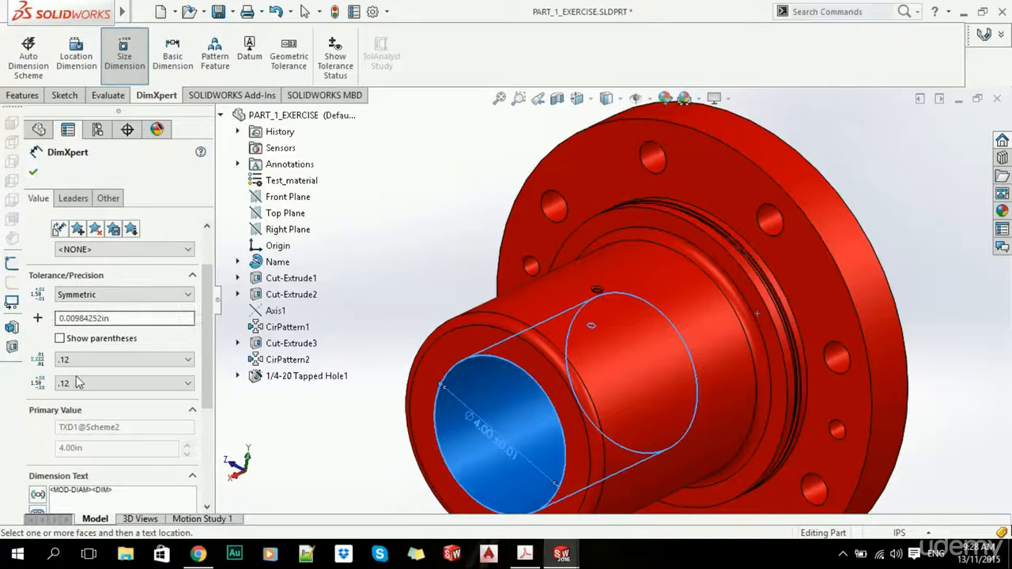
{"action": "scroll", "coordinate": [158, 332], "scroll_direction": "down", "scroll_amount": 3}
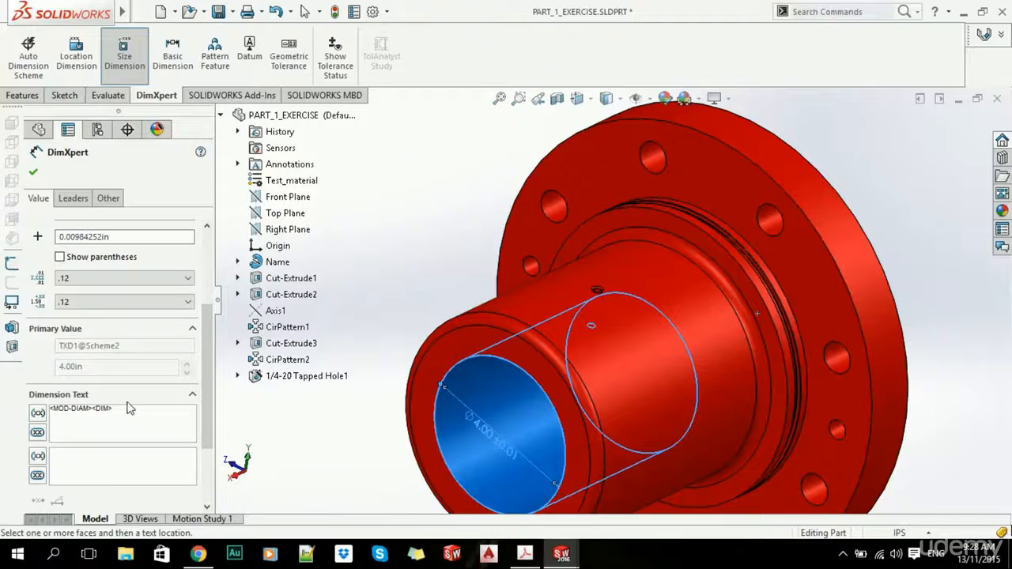
{"action": "left_click", "coordinate": [36, 174]}
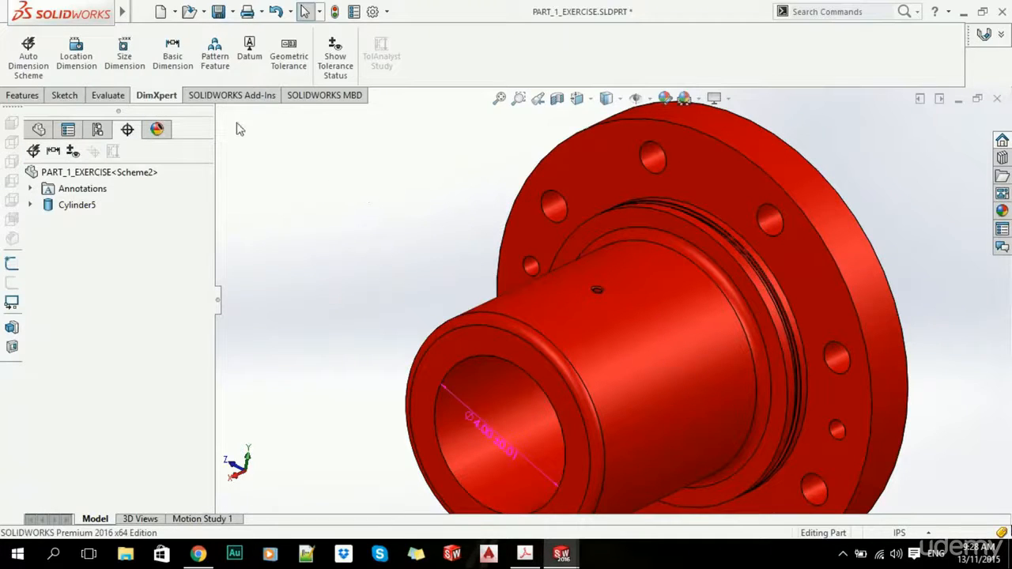
- Dimension the front-end-to-flange distance as 7.00 ±0.02, then close the part to reach PART_1_EXERCISE_2
{"action": "left_click", "coordinate": [76, 53]}
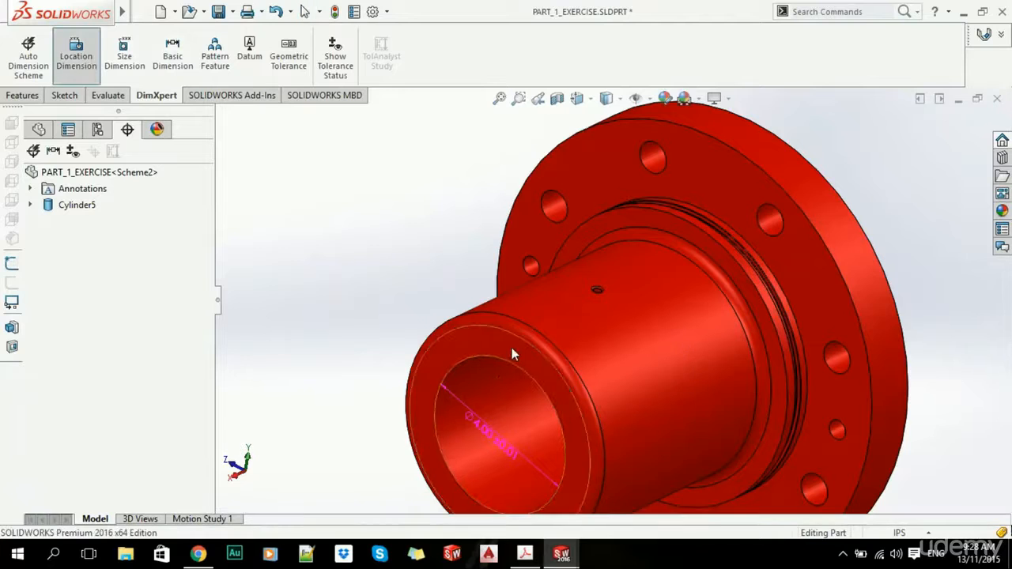
{"action": "scroll", "coordinate": [660, 310], "scroll_direction": "up", "scroll_amount": 3}
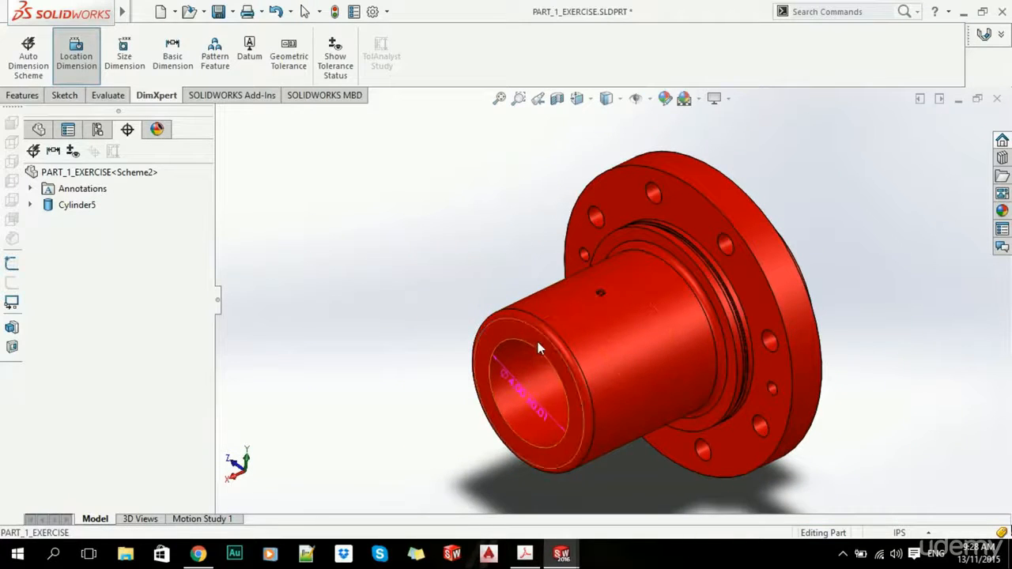
{"action": "left_click", "coordinate": [537, 348]}
{"action": "scroll", "coordinate": [664, 285], "scroll_direction": "down", "scroll_amount": 4}
{"action": "left_click", "coordinate": [765, 130]}
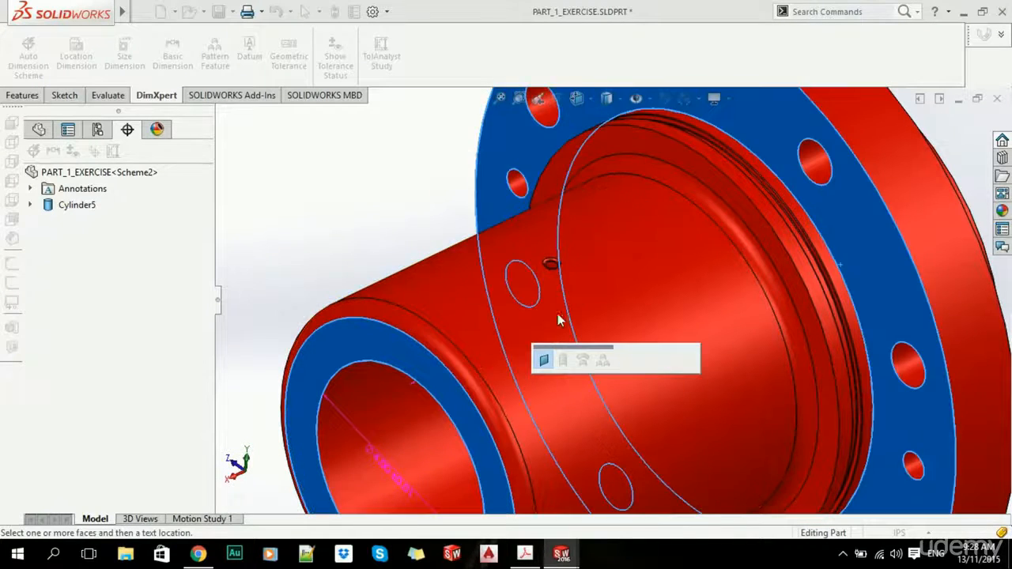
{"action": "scroll", "coordinate": [558, 319], "scroll_direction": "up", "scroll_amount": 3}
{"action": "left_click", "coordinate": [602, 145]}
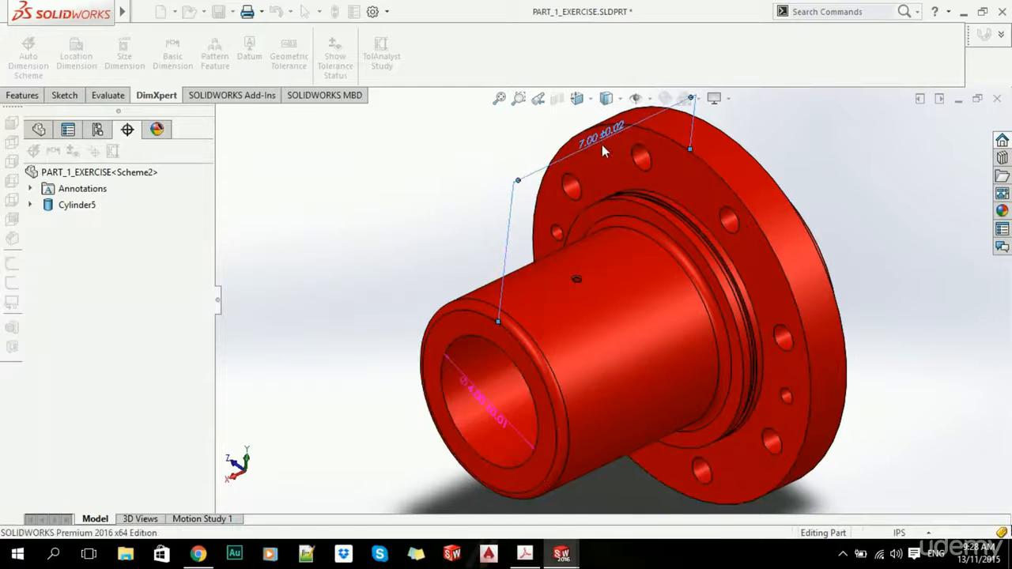
{"action": "left_click", "coordinate": [12, 176]}
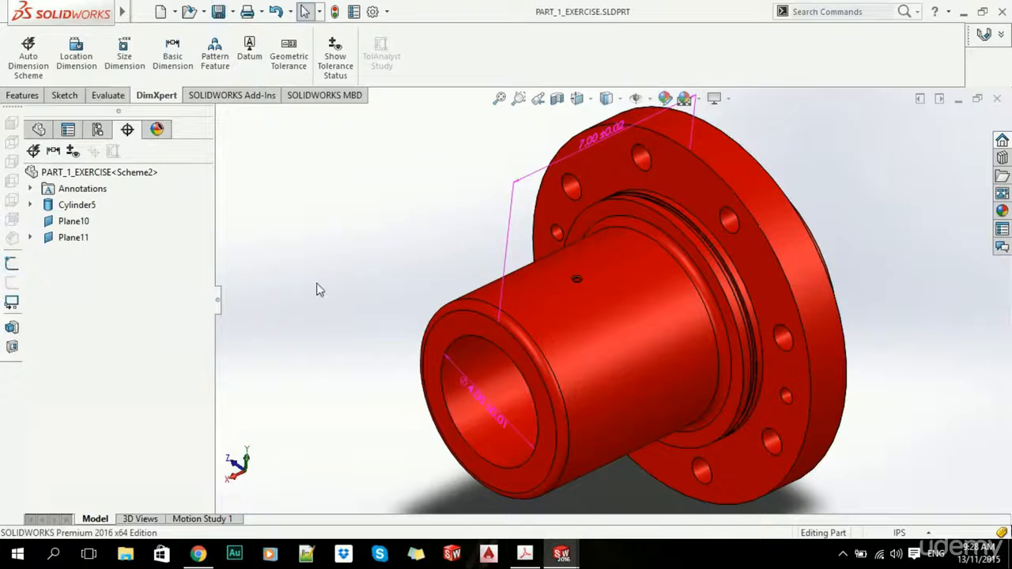
{"action": "left_click", "coordinate": [992, 99]}
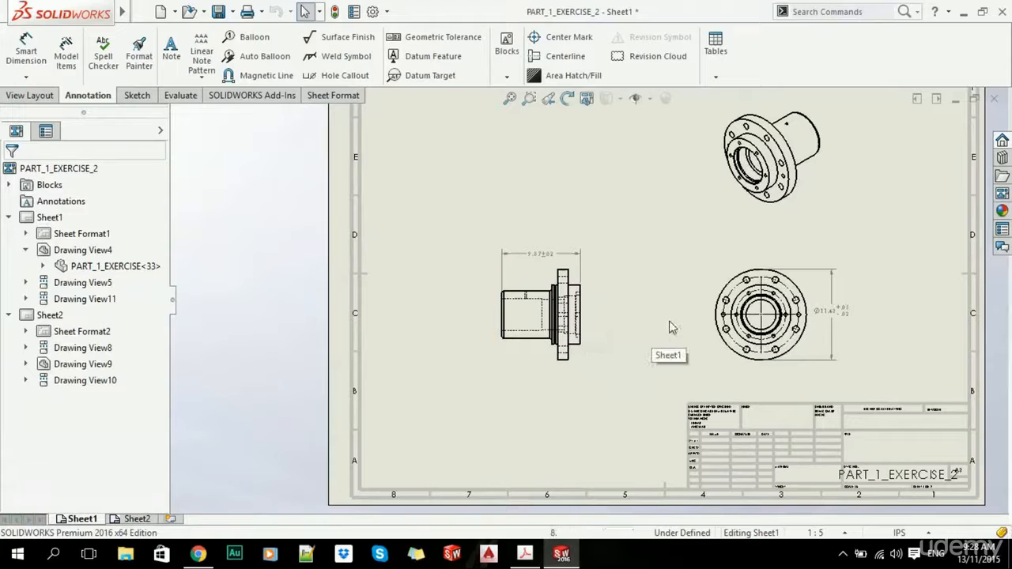
- Turn on Import annotations with DimXpert annotations for Drawing View5
{"action": "scroll", "coordinate": [670, 324], "scroll_direction": "down", "scroll_amount": 2}
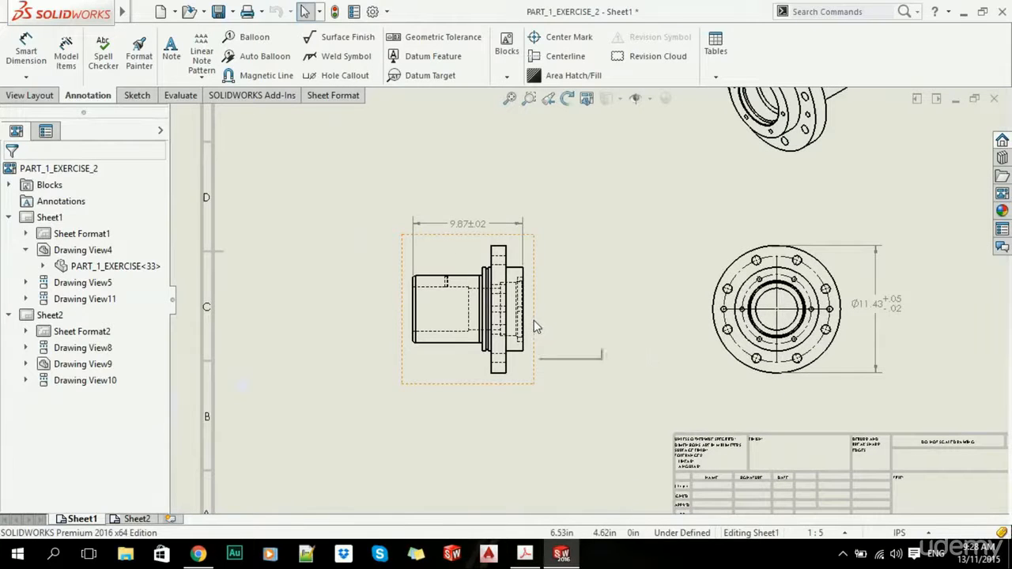
{"action": "left_click", "coordinate": [702, 271]}
{"action": "scroll", "coordinate": [164, 247], "scroll_direction": "down", "scroll_amount": 2}
{"action": "left_click_drag", "start_coordinate": [163, 247], "coordinate": [166, 279]}
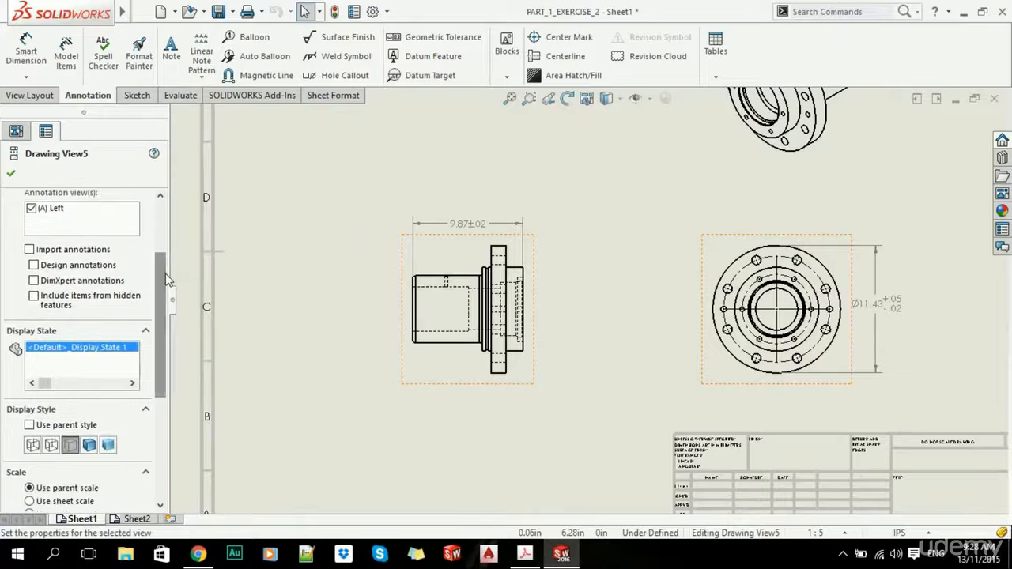
{"action": "left_click", "coordinate": [29, 250]}
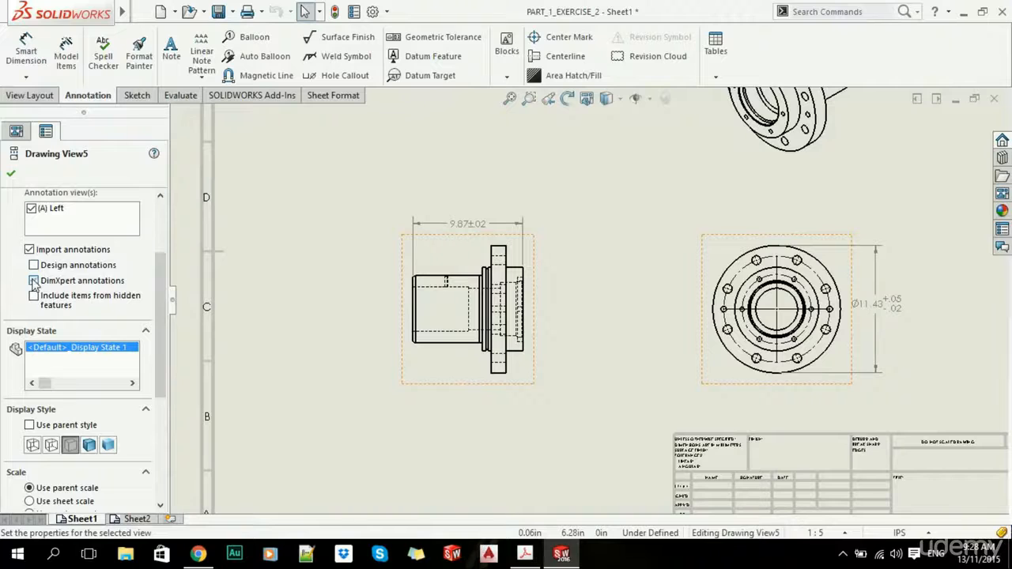
{"action": "left_click", "coordinate": [12, 174]}
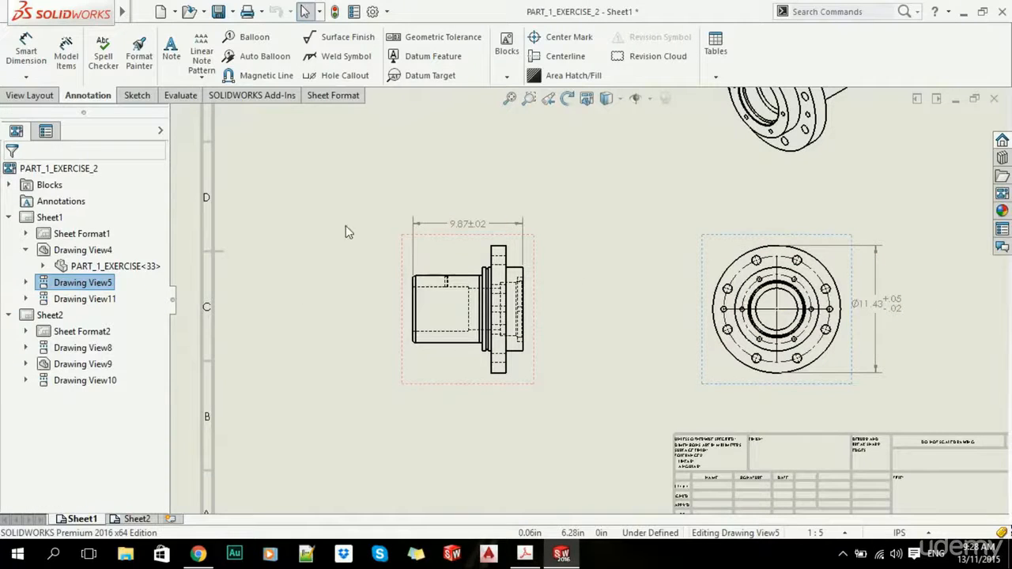
- Turn on Import annotations with DimXpert annotations for the side view, then fit the sheet
{"action": "left_click", "coordinate": [427, 376]}
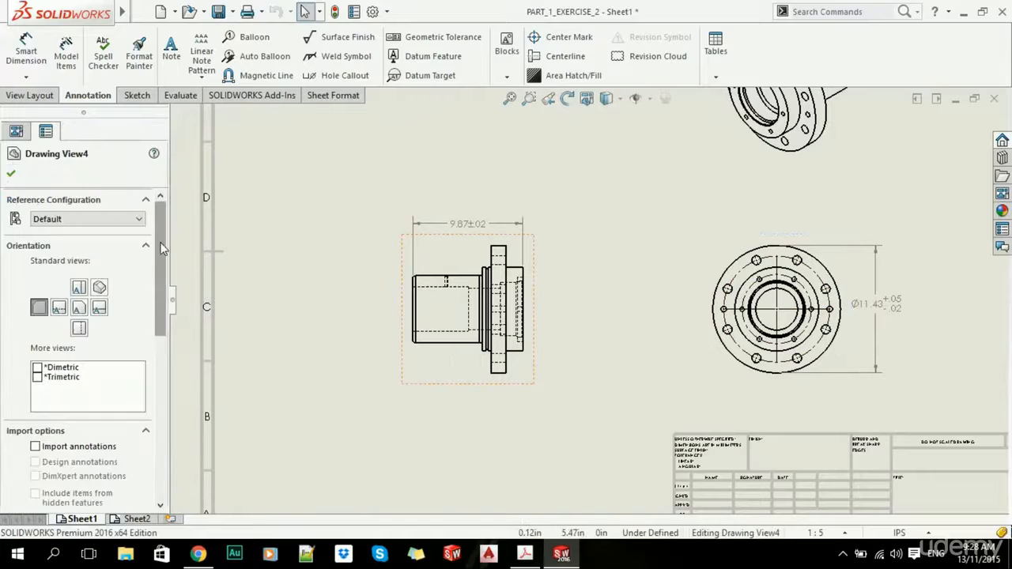
{"action": "mouse_move", "coordinate": [164, 247]}
{"action": "left_mouse_down"}
{"action": "mouse_move", "coordinate": [162, 333]}
{"action": "mouse_move", "coordinate": [153, 269]}
{"action": "left_mouse_up"}
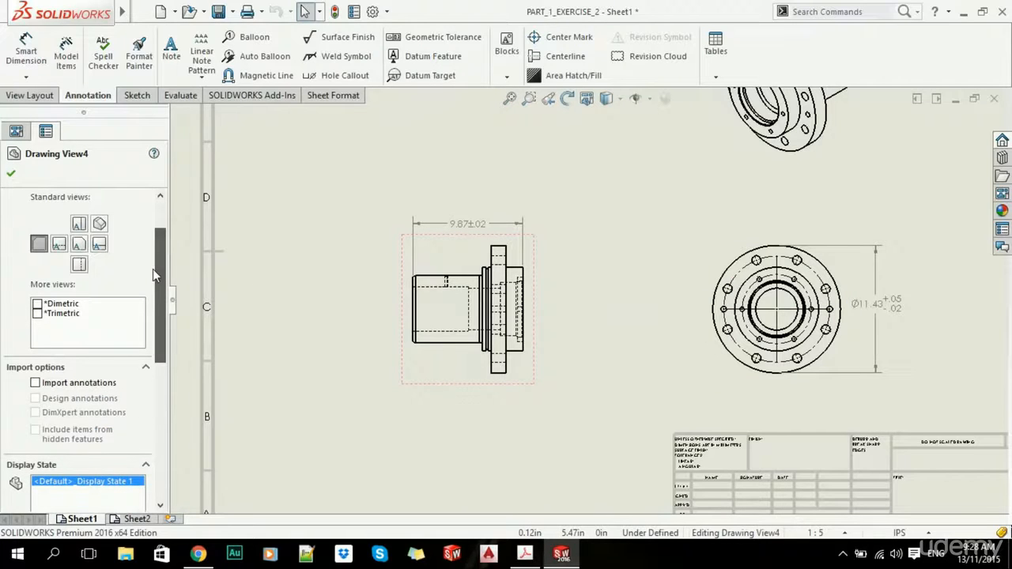
{"action": "left_click", "coordinate": [35, 383]}
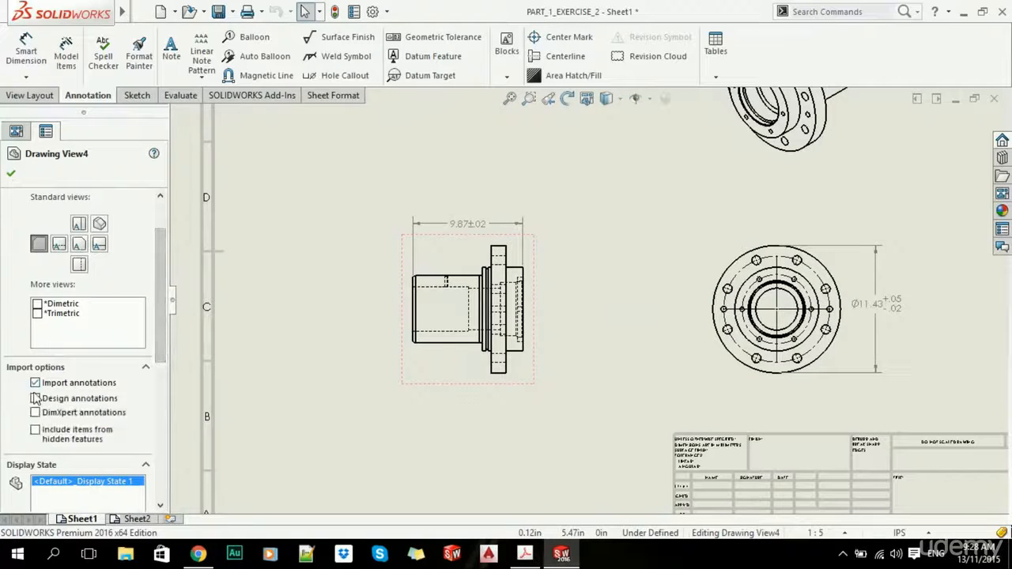
{"action": "left_click", "coordinate": [11, 169]}
{"action": "key", "text": "f"}
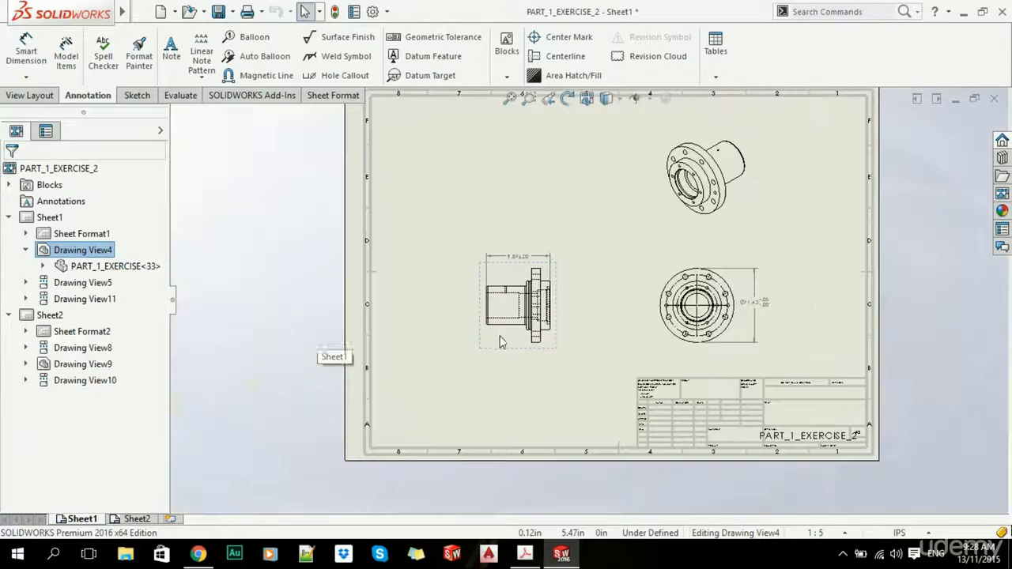
{"action": "left_click", "coordinate": [631, 302]}
- Save the drawing, accepting the view update, and recheck the side view properties
{"action": "scroll", "coordinate": [630, 302], "scroll_direction": "down", "scroll_amount": 2}
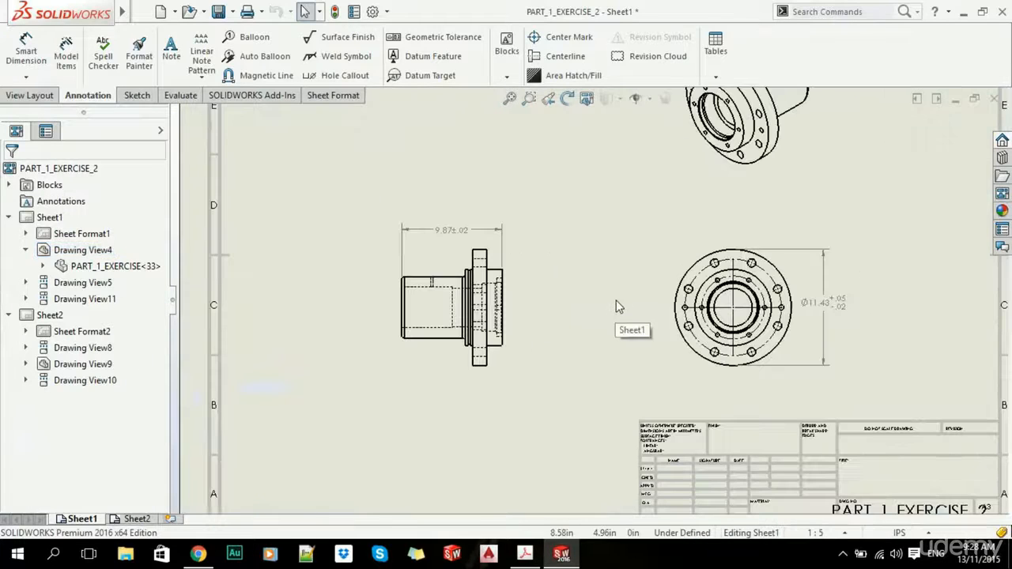
{"action": "left_click", "coordinate": [218, 11]}
{"action": "left_click", "coordinate": [524, 294]}
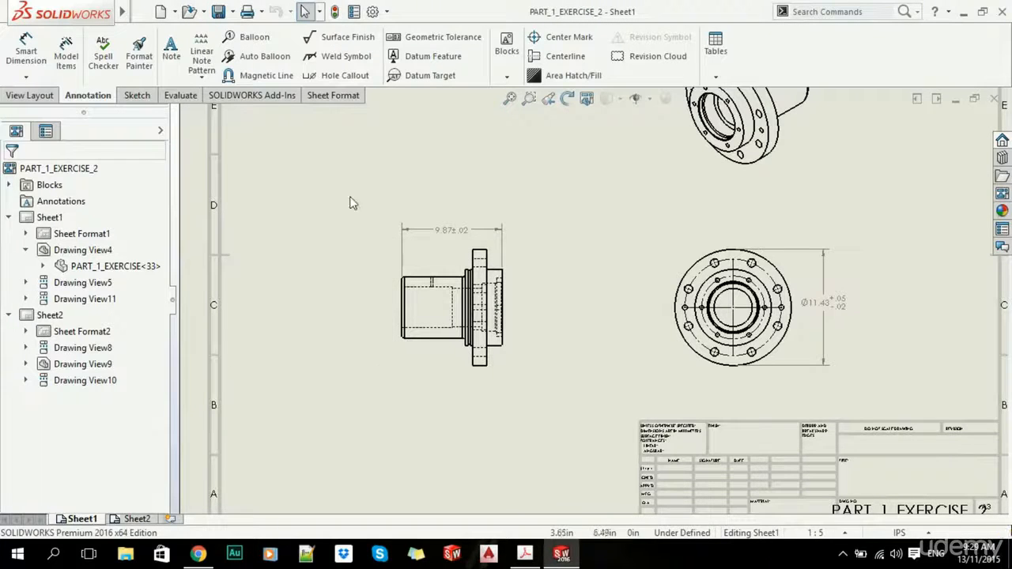
{"action": "left_click", "coordinate": [393, 290]}
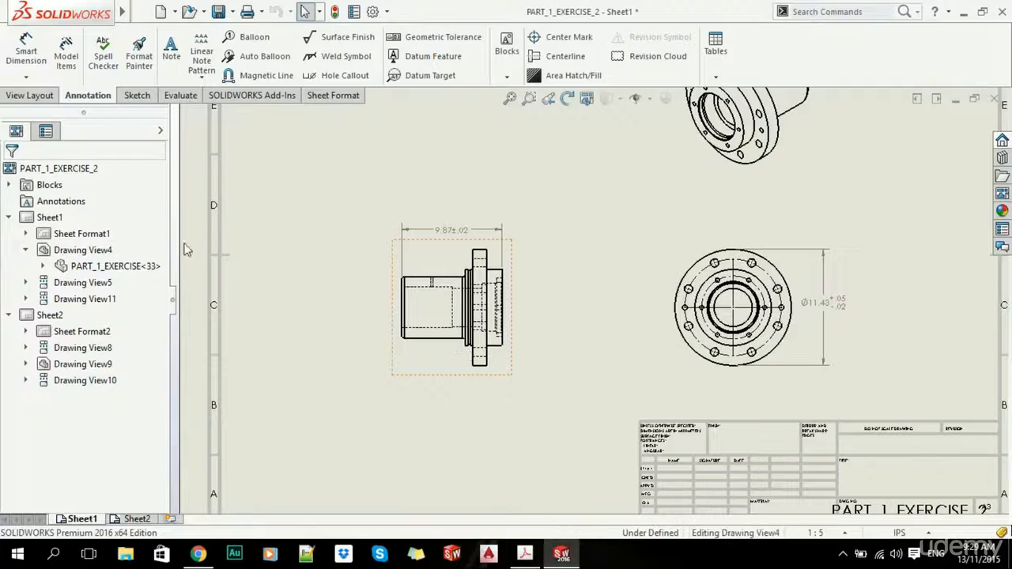
{"action": "scroll", "coordinate": [79, 237], "scroll_direction": "down", "scroll_amount": 1}
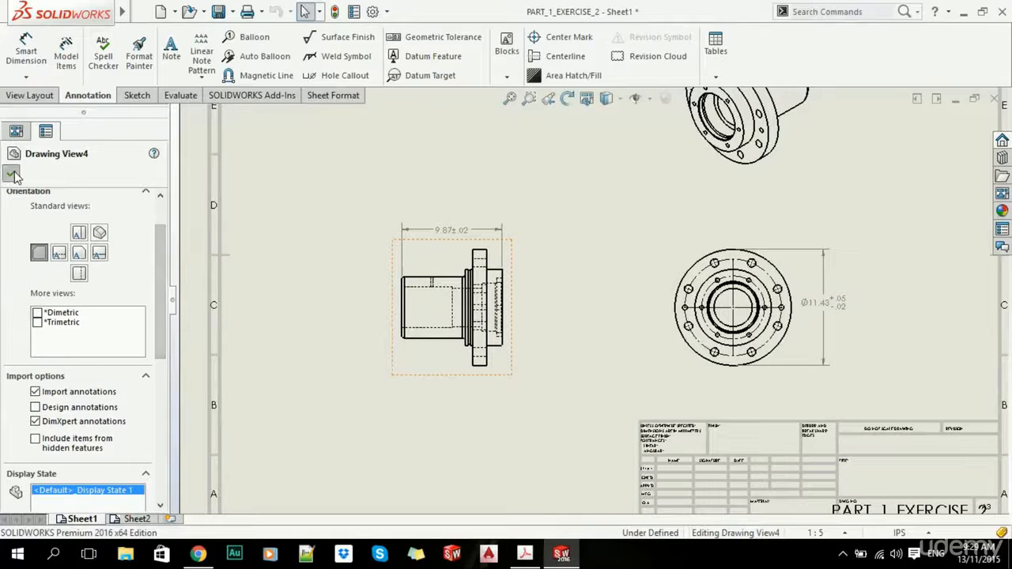
{"action": "left_click", "coordinate": [10, 172]}
{"action": "key", "text": "f"}
{"action": "left_click", "coordinate": [435, 251]}
{"action": "scroll", "coordinate": [592, 309], "scroll_direction": "down", "scroll_amount": 3}
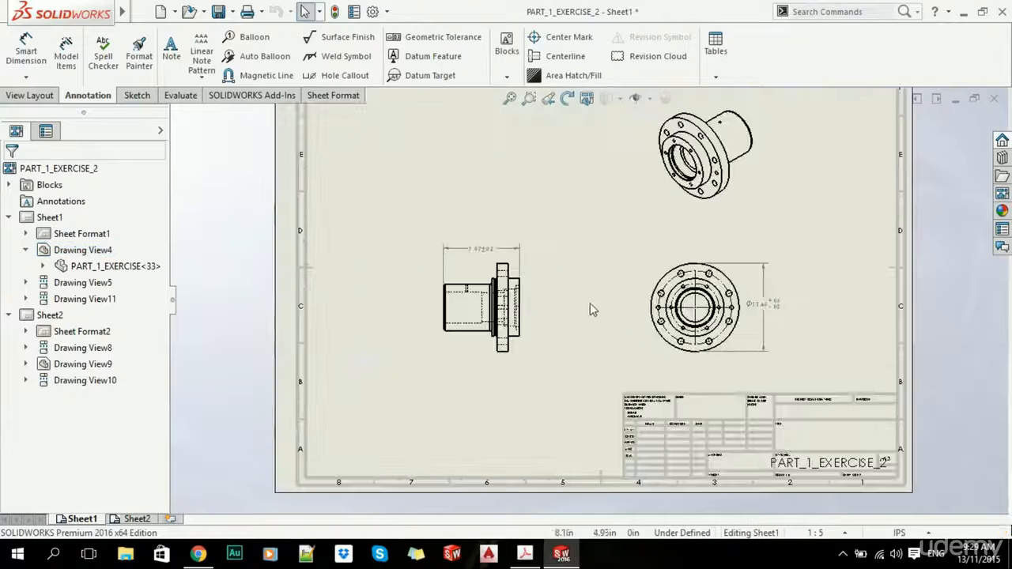
- Close the drawing, answering the save prompt, and open PART_1_EXERCISE.SLDPRT from recent files
{"action": "left_click", "coordinate": [995, 100]}
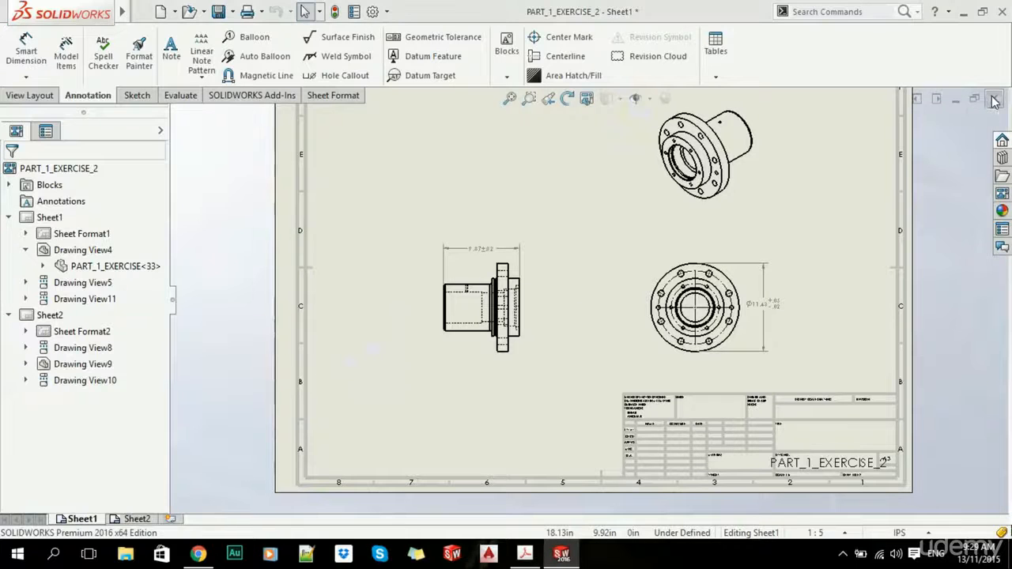
{"action": "left_click", "coordinate": [437, 287]}
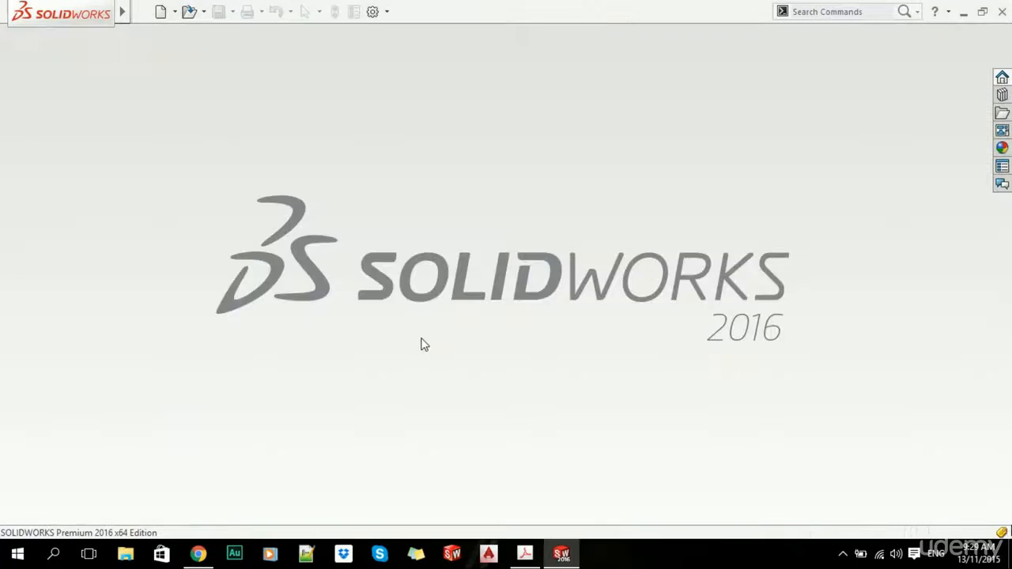
{"action": "left_click", "coordinate": [142, 11]}
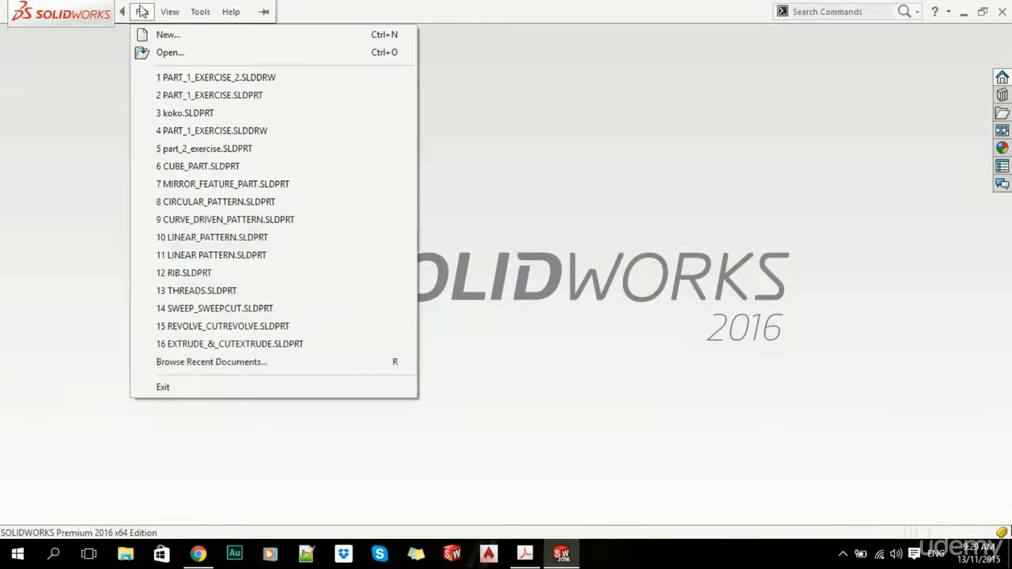
{"action": "left_click", "coordinate": [199, 96]}
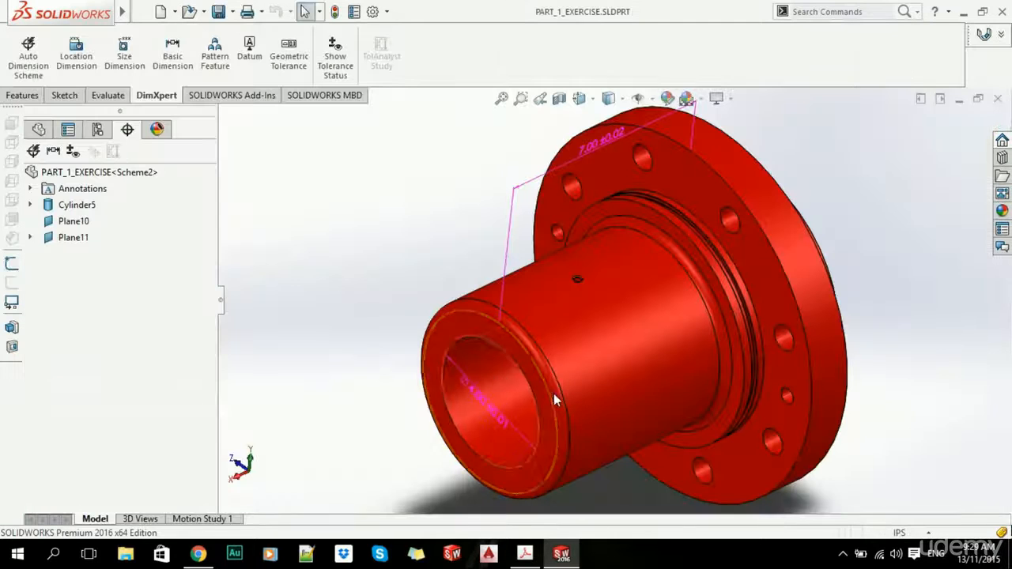
- Create auto dimension Scheme2 with the front face primary, Boss1 secondary and the small hole tertiary
{"action": "left_click", "coordinate": [13, 74]}
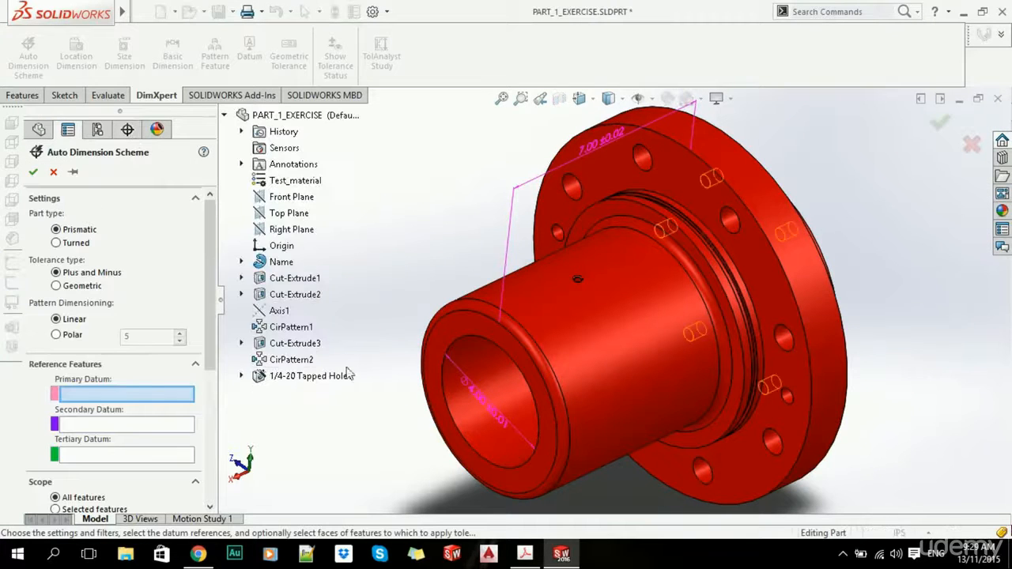
{"action": "left_click", "coordinate": [463, 329]}
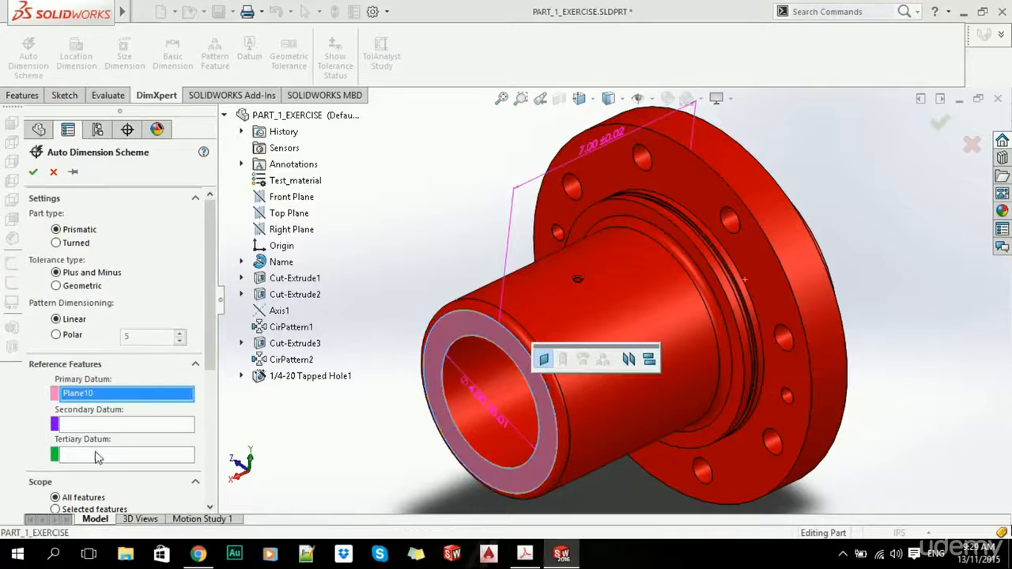
{"action": "left_click", "coordinate": [577, 298]}
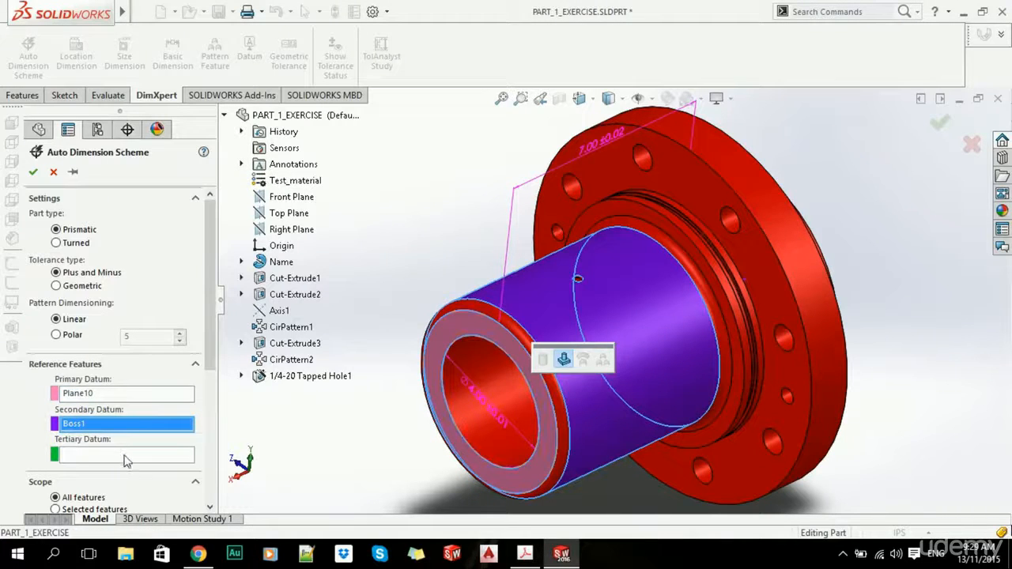
{"action": "left_click", "coordinate": [89, 458]}
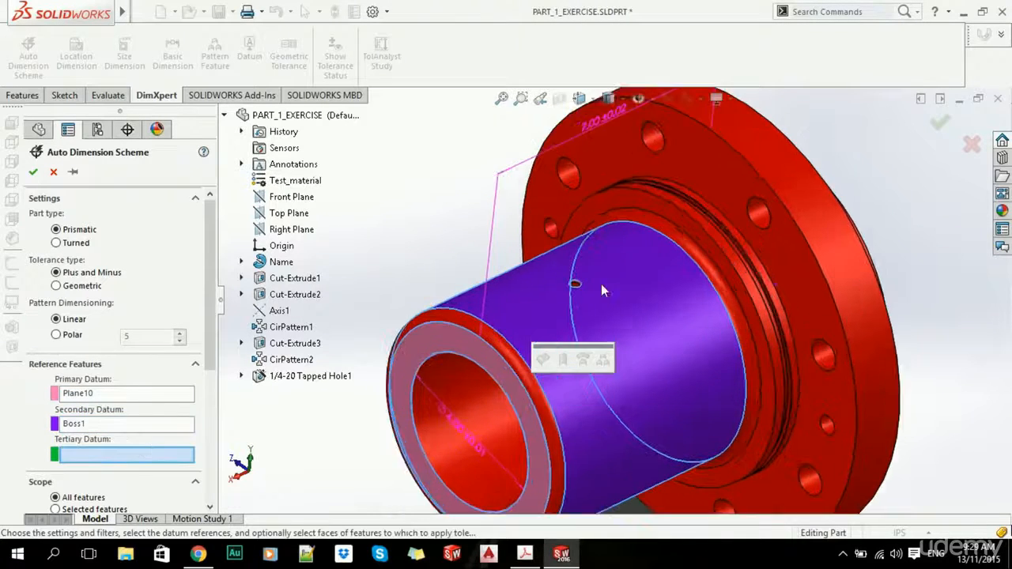
{"action": "scroll", "coordinate": [576, 296], "scroll_direction": "down", "scroll_amount": 5}
{"action": "left_click", "coordinate": [577, 267]}
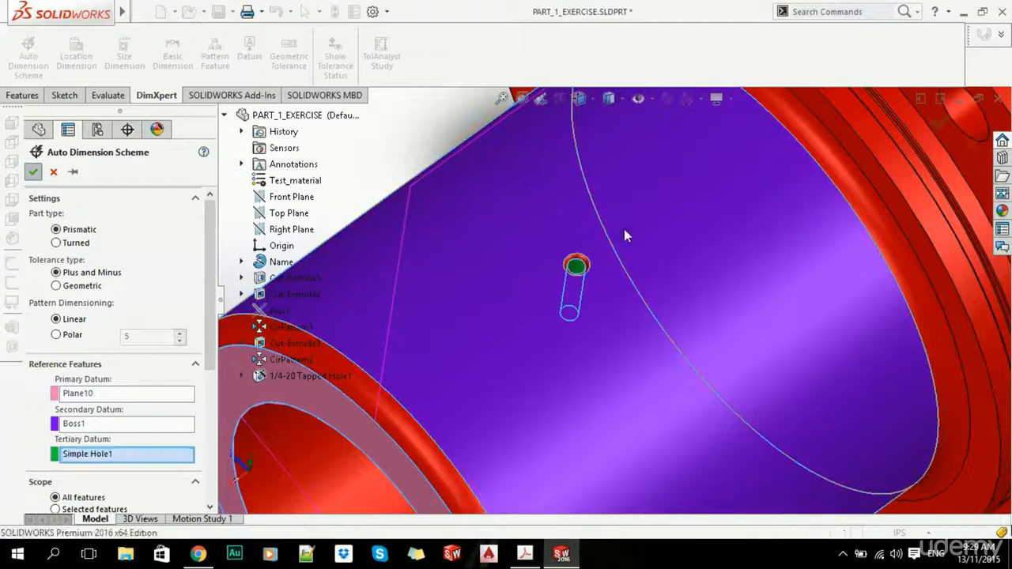
{"action": "scroll", "coordinate": [639, 231], "scroll_direction": "up", "scroll_amount": 5}
{"action": "scroll", "coordinate": [643, 230], "scroll_direction": "up", "scroll_amount": 1}
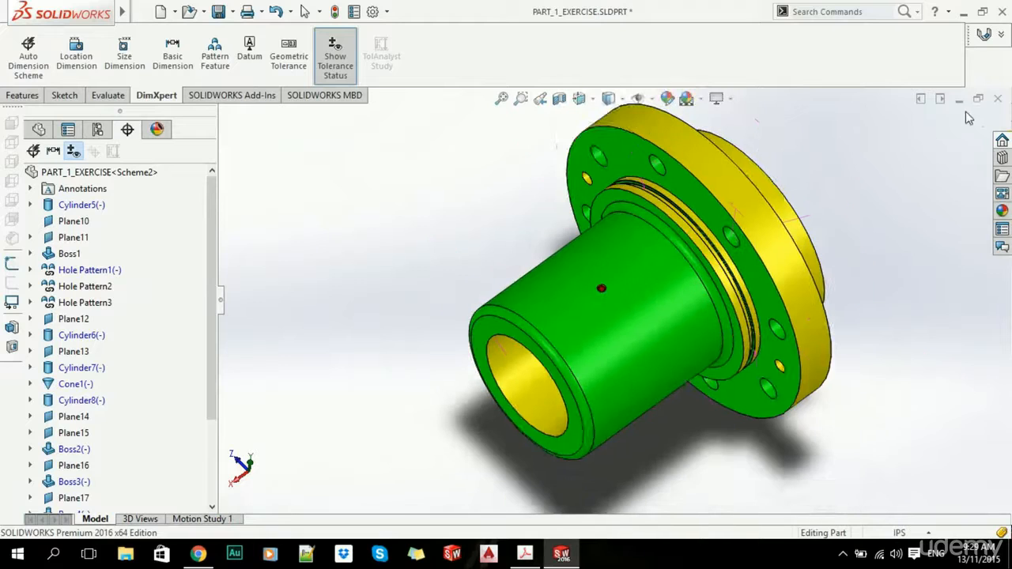
- Close the part, answering the save prompt
{"action": "left_click", "coordinate": [999, 98]}
{"action": "left_click", "coordinate": [443, 244]}
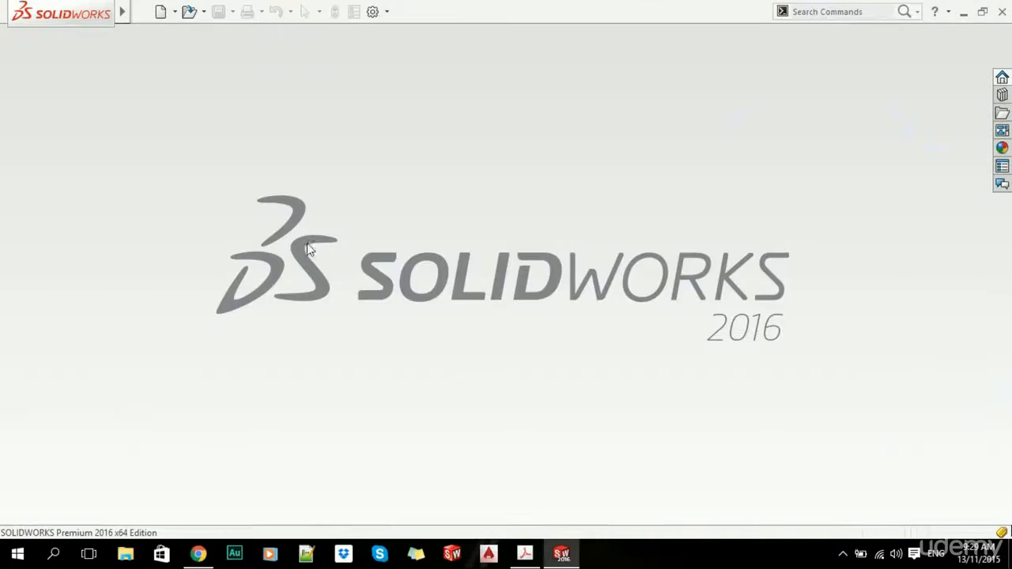
{"action": "left_click", "coordinate": [141, 11]}
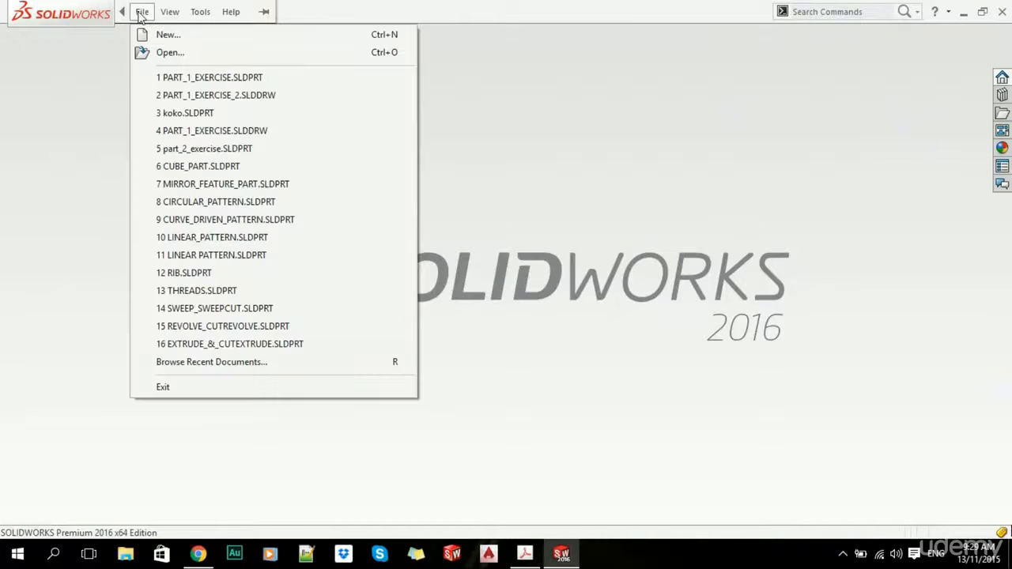
- Reopen PART_1_EXERCISE_2 and reposition the Ø7.27±.01 and 2 x 1.55 dimensions above the view
{"action": "left_click", "coordinate": [211, 95]}
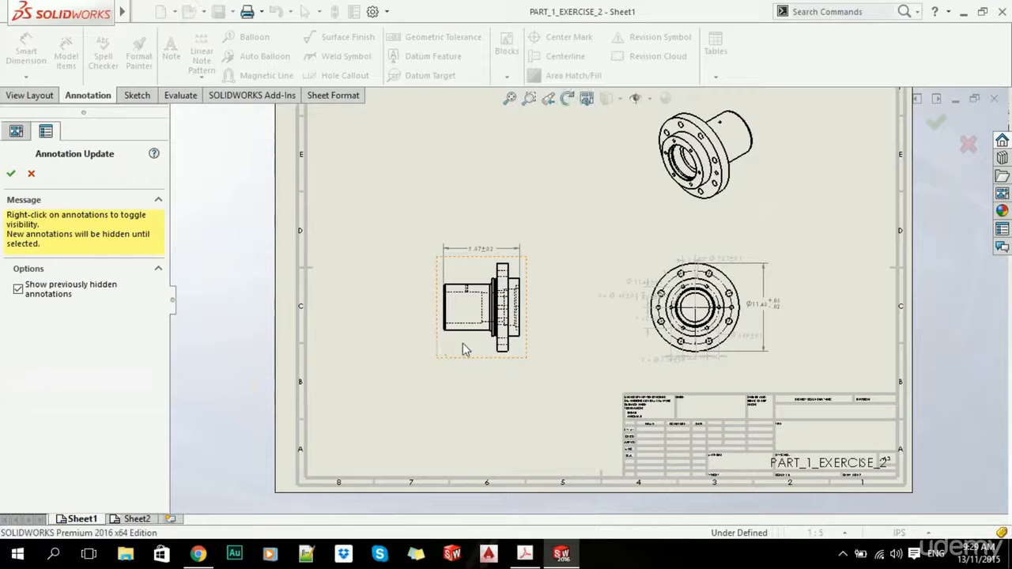
{"action": "scroll", "coordinate": [691, 346], "scroll_direction": "down", "scroll_amount": 8}
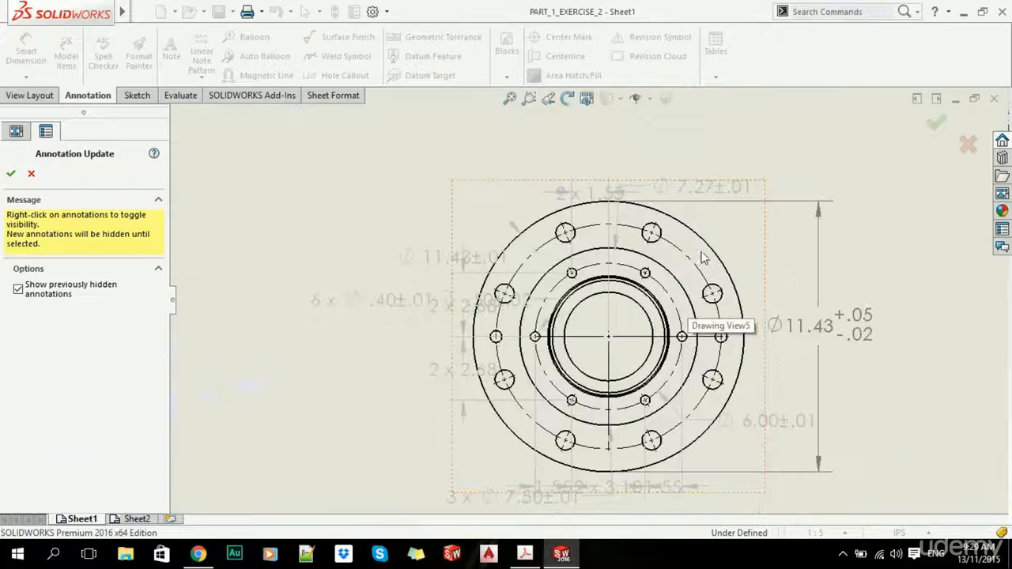
{"action": "mouse_move", "coordinate": [693, 195]}
{"action": "left_mouse_down"}
{"action": "mouse_move", "coordinate": [673, 127]}
{"action": "mouse_move", "coordinate": [783, 143]}
{"action": "left_mouse_up"}
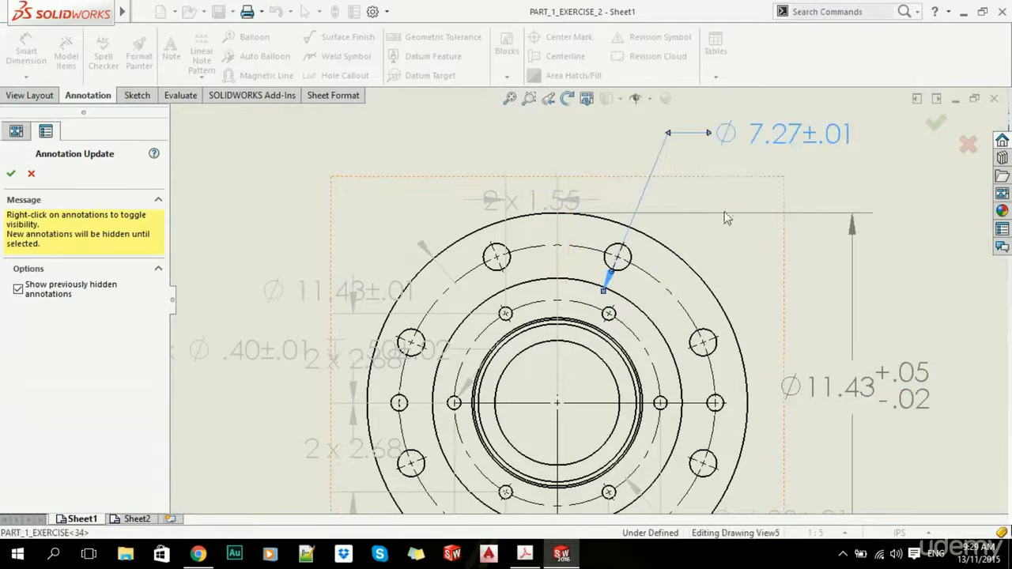
{"action": "scroll", "coordinate": [667, 312], "scroll_direction": "up", "scroll_amount": 1}
{"action": "scroll", "coordinate": [560, 227], "scroll_direction": "down", "scroll_amount": 1}
{"action": "mouse_move", "coordinate": [561, 205]}
{"action": "left_mouse_down"}
{"action": "mouse_move", "coordinate": [560, 141]}
{"action": "mouse_move", "coordinate": [467, 138]}
{"action": "left_mouse_up"}
{"action": "scroll", "coordinate": [453, 314], "scroll_direction": "up", "scroll_amount": 1}
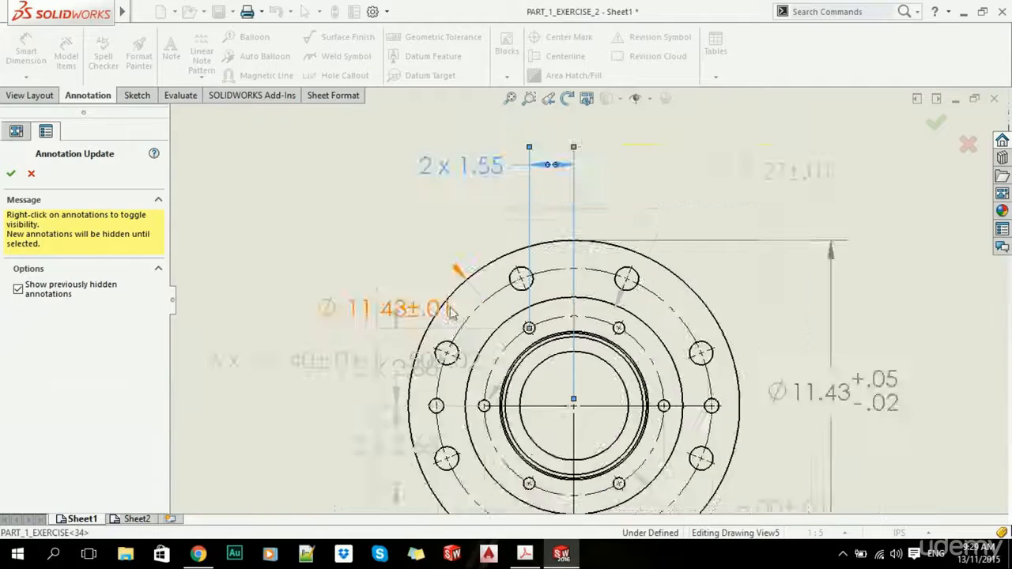
- Move the Ø11.43±.01 and 6 x Ø.40±.01 callouts up-left and close Annotation Update
{"action": "left_click_drag", "start_coordinate": [443, 308], "coordinate": [358, 225]}
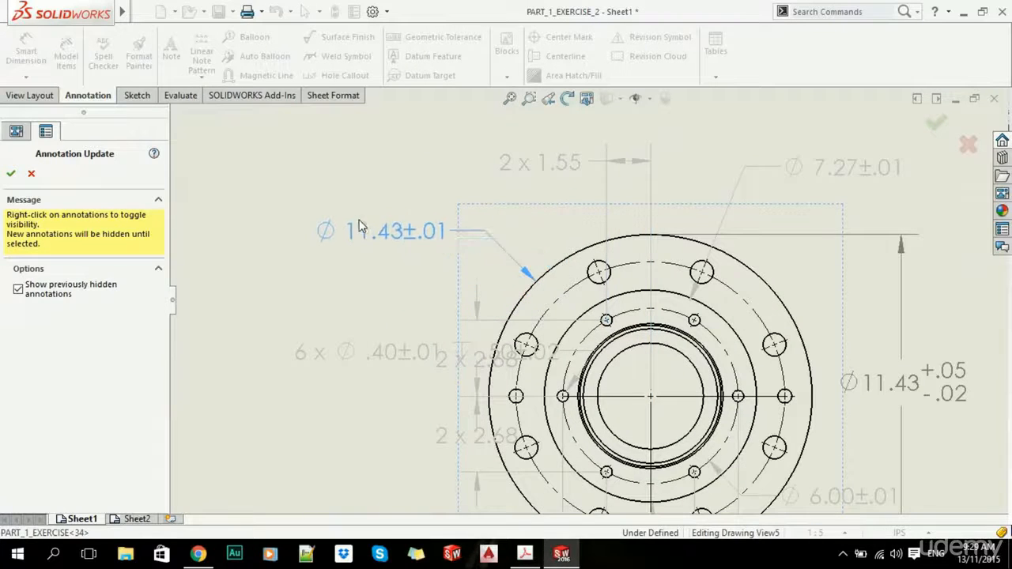
{"action": "left_click_drag", "start_coordinate": [362, 352], "coordinate": [295, 307]}
{"action": "scroll", "coordinate": [412, 405], "scroll_direction": "up", "scroll_amount": 8}
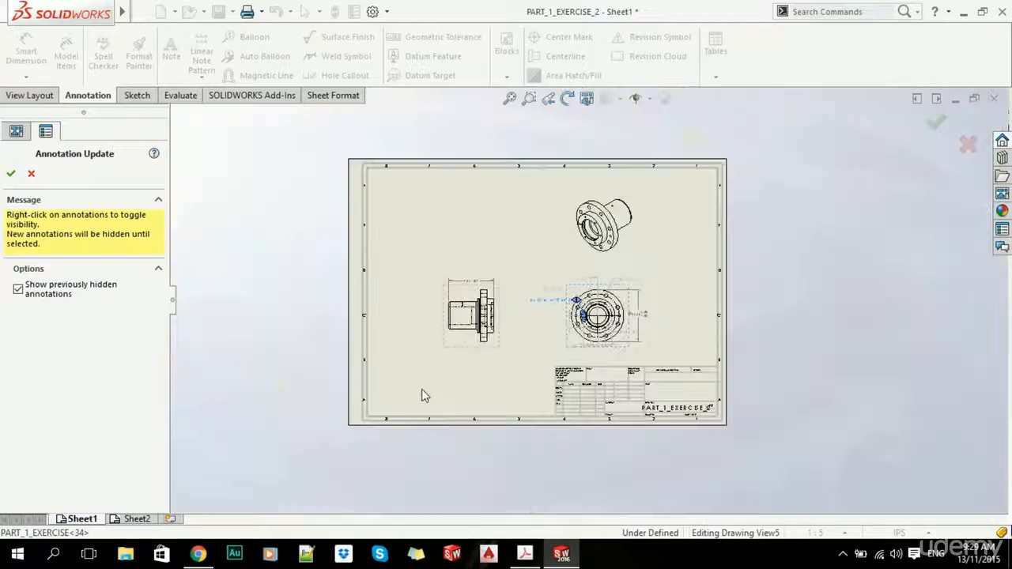
{"action": "left_click", "coordinate": [32, 174]}
{"action": "scroll", "coordinate": [579, 389], "scroll_direction": "up", "scroll_amount": 5}
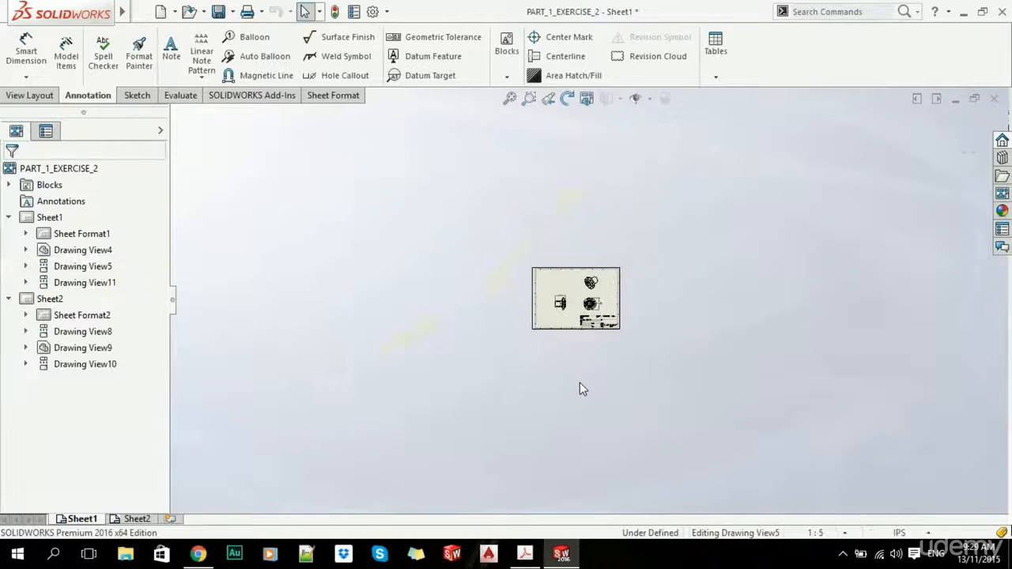
{"action": "scroll", "coordinate": [579, 389], "scroll_direction": "down", "scroll_amount": 6}
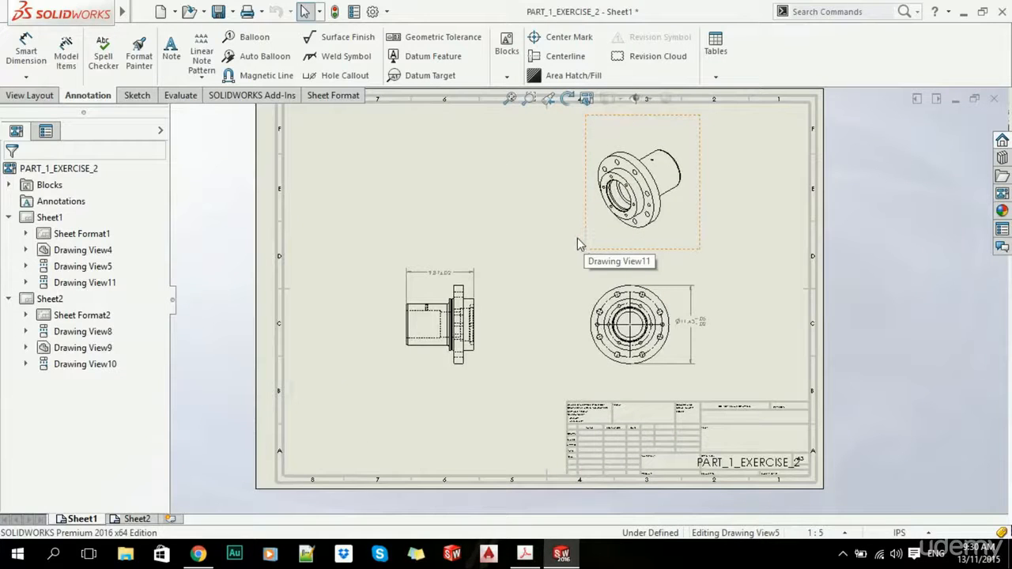
- Start a geometric tolerance frame, browse its symbol list, then switch to the SOLIDWORKS Help page
{"action": "left_click", "coordinate": [426, 40]}
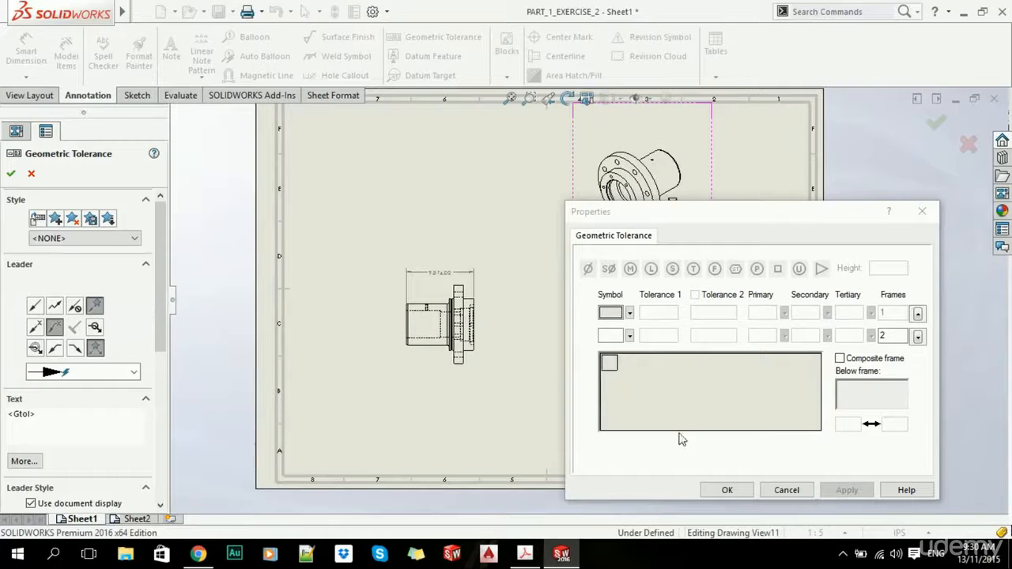
{"action": "left_click", "coordinate": [630, 314]}
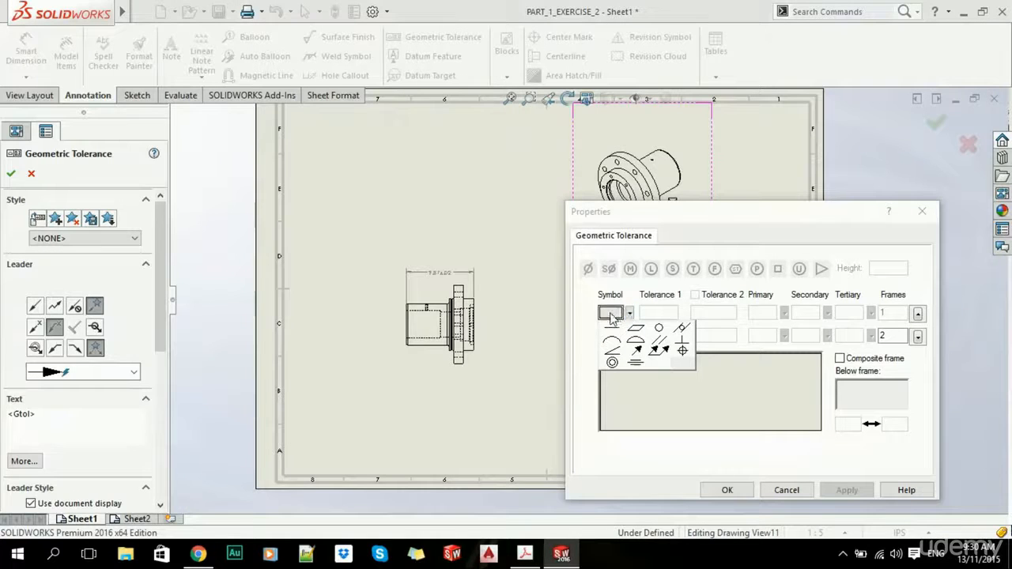
{"action": "left_click", "coordinate": [707, 225]}
{"action": "left_click", "coordinate": [199, 554]}
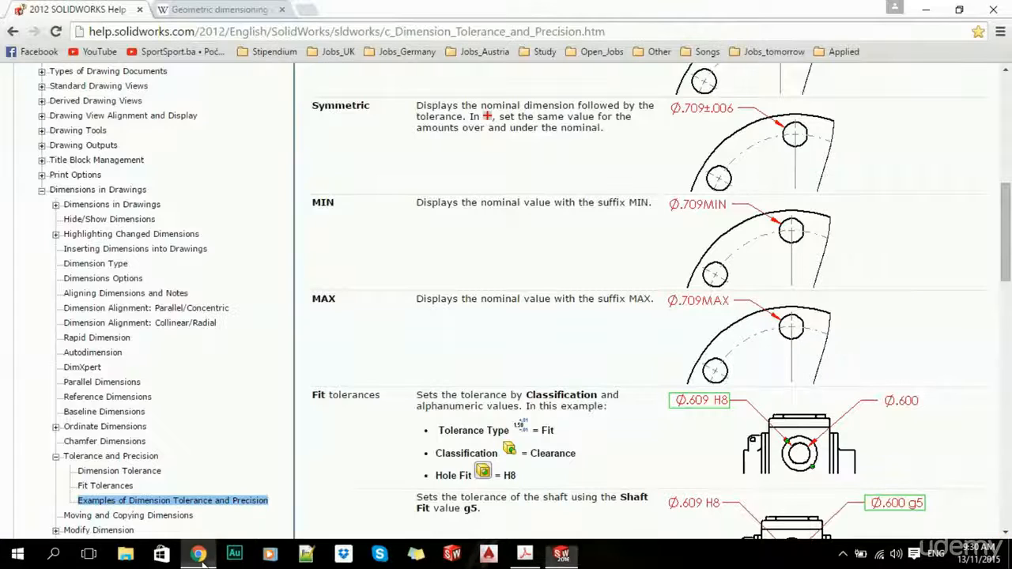
- Read through the GD&T characteristic symbols table on Wikipedia, then return to SOLIDWORKS
{"action": "left_click", "coordinate": [230, 13]}
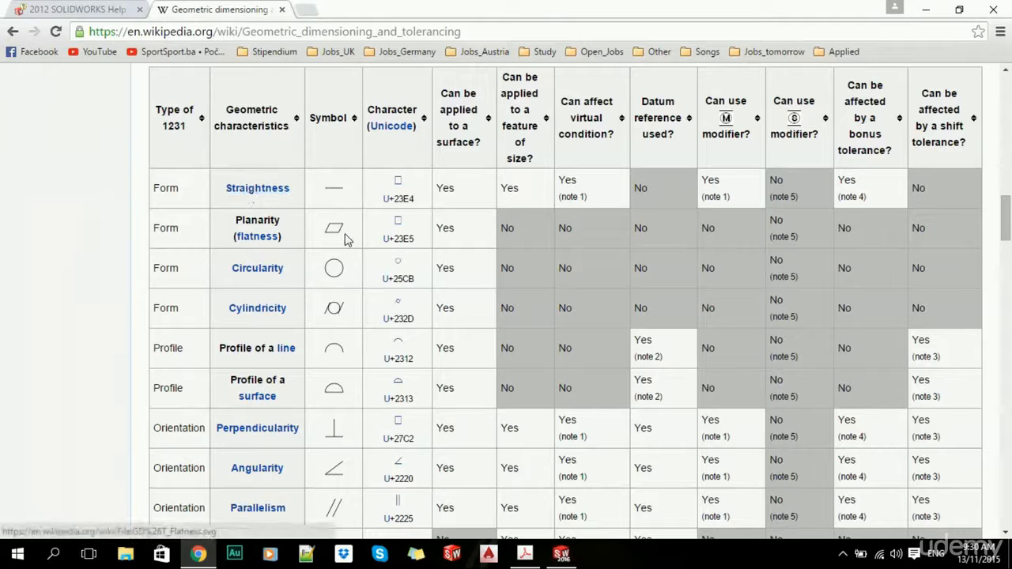
{"action": "scroll", "coordinate": [170, 310], "scroll_direction": "down", "scroll_amount": 1}
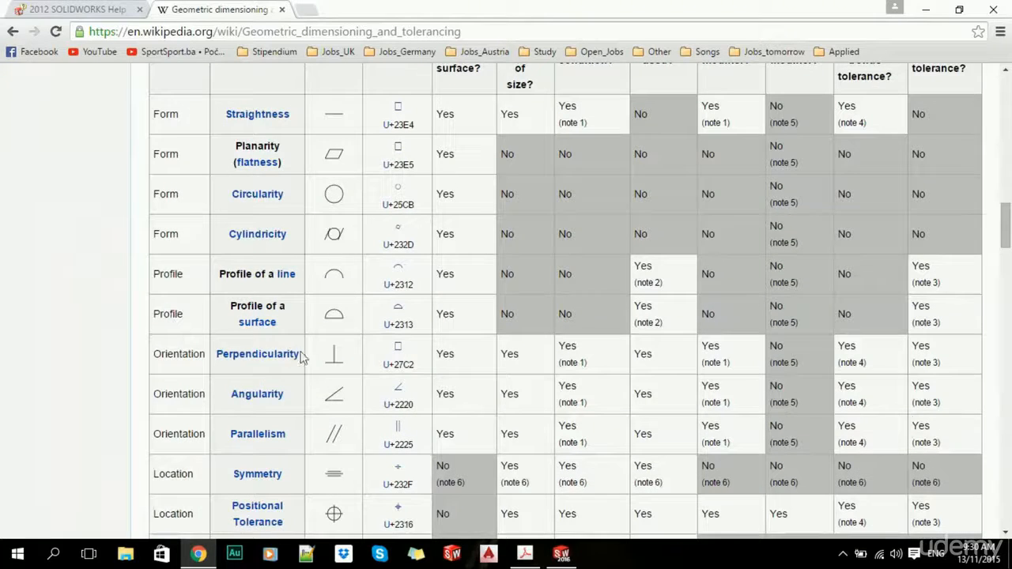
{"action": "scroll", "coordinate": [86, 199], "scroll_direction": "up", "scroll_amount": 3}
{"action": "scroll", "coordinate": [84, 216], "scroll_direction": "down", "scroll_amount": 2}
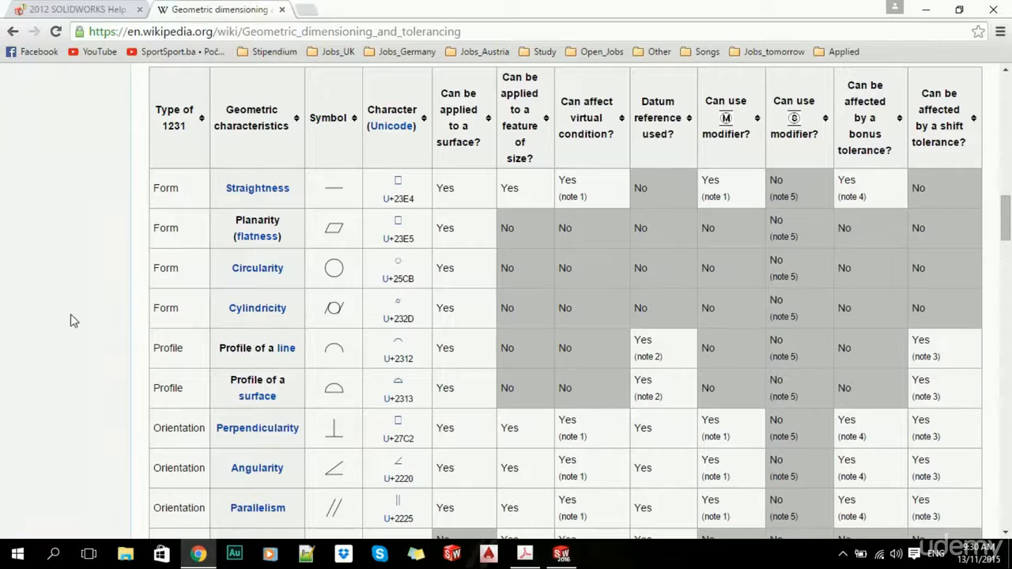
{"action": "key", "text": "alt+Tab"}
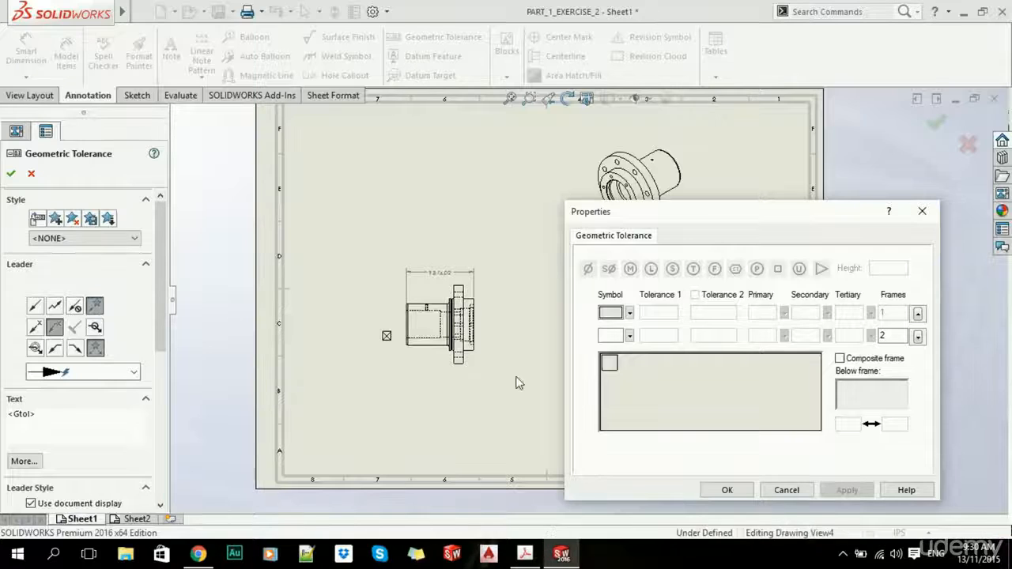
- Set the frame to the Circularity symbol with a 0.02 tolerance
{"action": "left_click", "coordinate": [629, 314]}
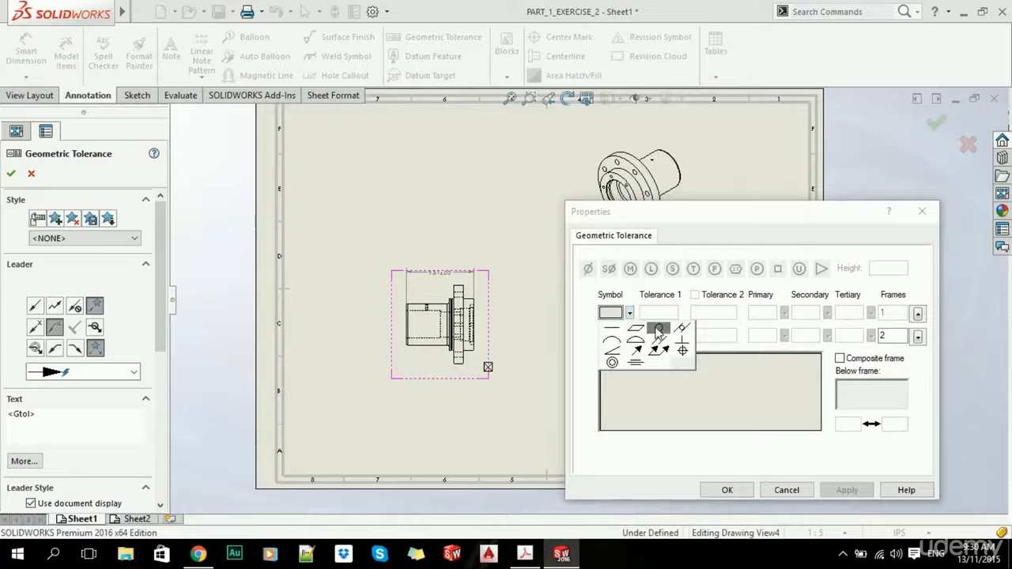
{"action": "left_click", "coordinate": [659, 329]}
{"action": "left_click", "coordinate": [665, 314]}
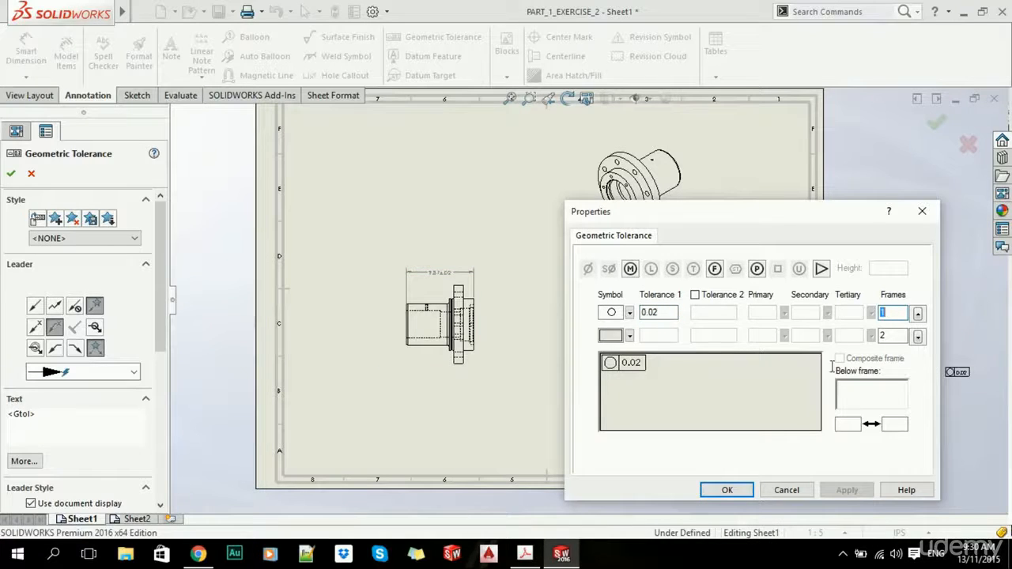
{"action": "scroll", "coordinate": [503, 298], "scroll_direction": "down", "scroll_amount": 4}
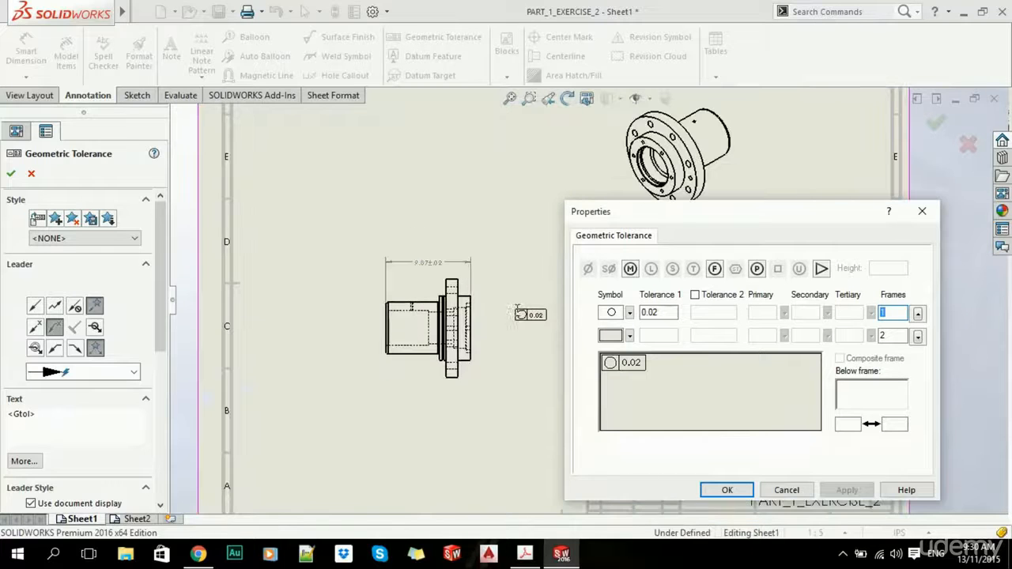
{"action": "scroll", "coordinate": [507, 295], "scroll_direction": "up", "scroll_amount": 5}
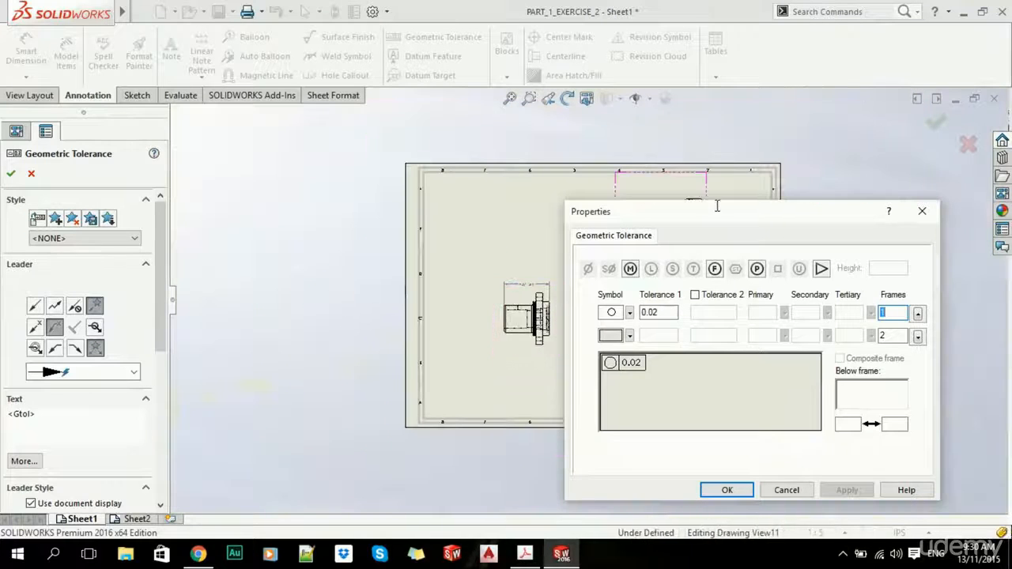
{"action": "left_click_drag", "start_coordinate": [735, 214], "coordinate": [362, 181]}
{"action": "scroll", "coordinate": [688, 316], "scroll_direction": "down", "scroll_amount": 4}
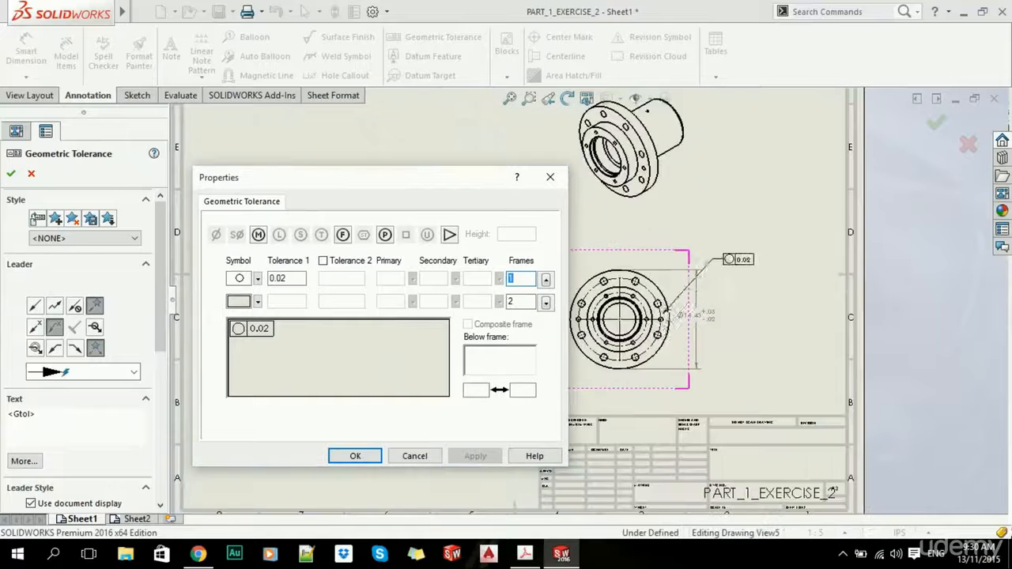
{"action": "scroll", "coordinate": [673, 331], "scroll_direction": "up", "scroll_amount": 5}
{"action": "scroll", "coordinate": [439, 150], "scroll_direction": "down", "scroll_amount": 4}
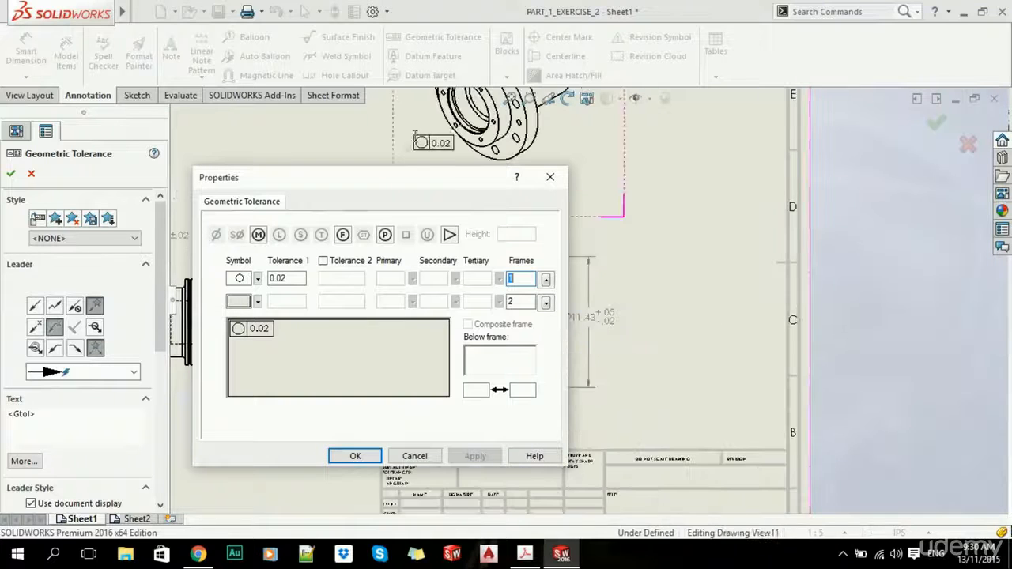
{"action": "left_click_drag", "start_coordinate": [432, 173], "coordinate": [345, 173]}
{"action": "scroll", "coordinate": [594, 307], "scroll_direction": "down", "scroll_amount": 3}
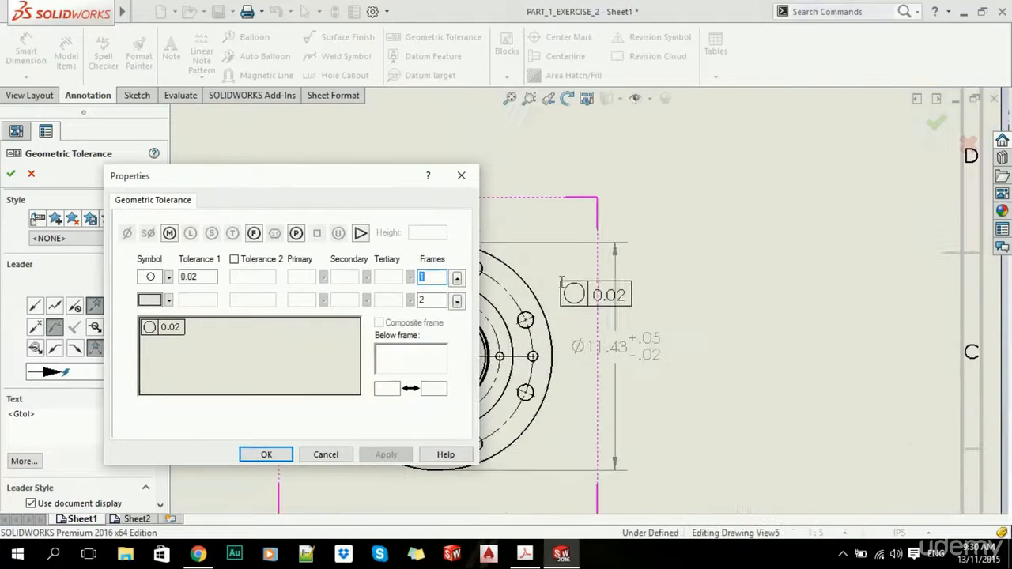
- Attach the frame by leader to the flange's outer circle, placed above right, and confirm
{"action": "left_click", "coordinate": [543, 297]}
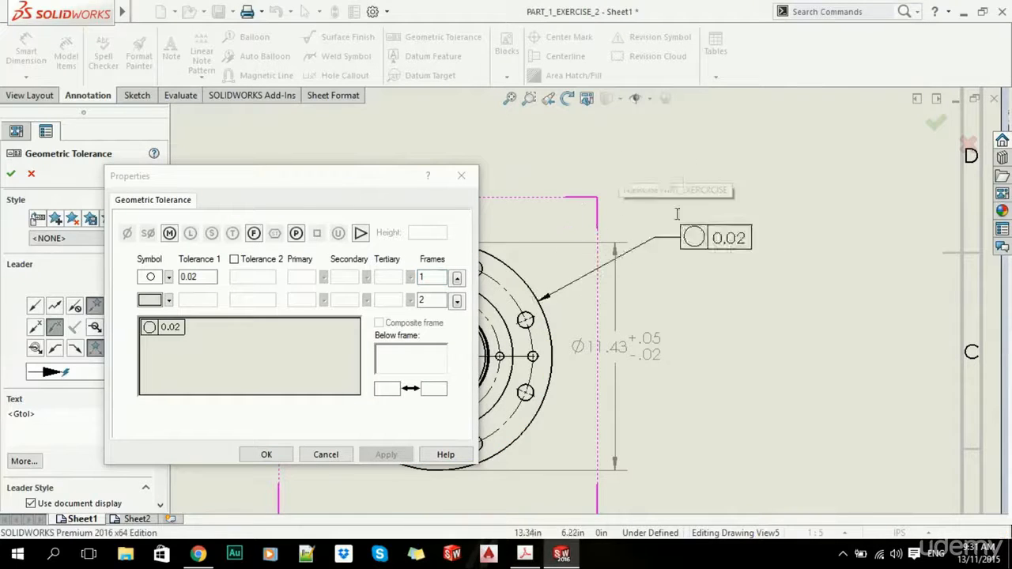
{"action": "scroll", "coordinate": [672, 207], "scroll_direction": "up", "scroll_amount": 2}
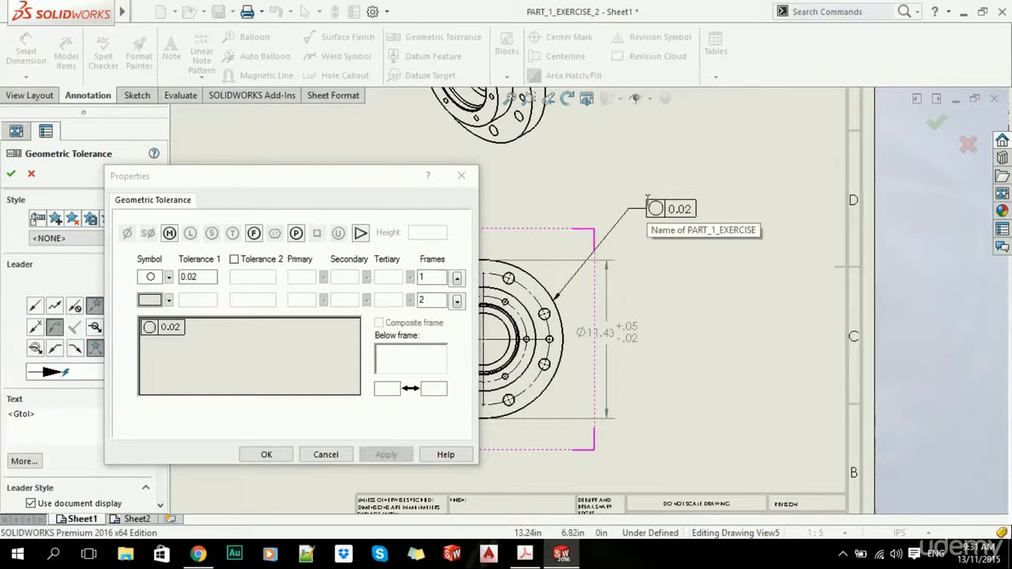
{"action": "left_click", "coordinate": [644, 198]}
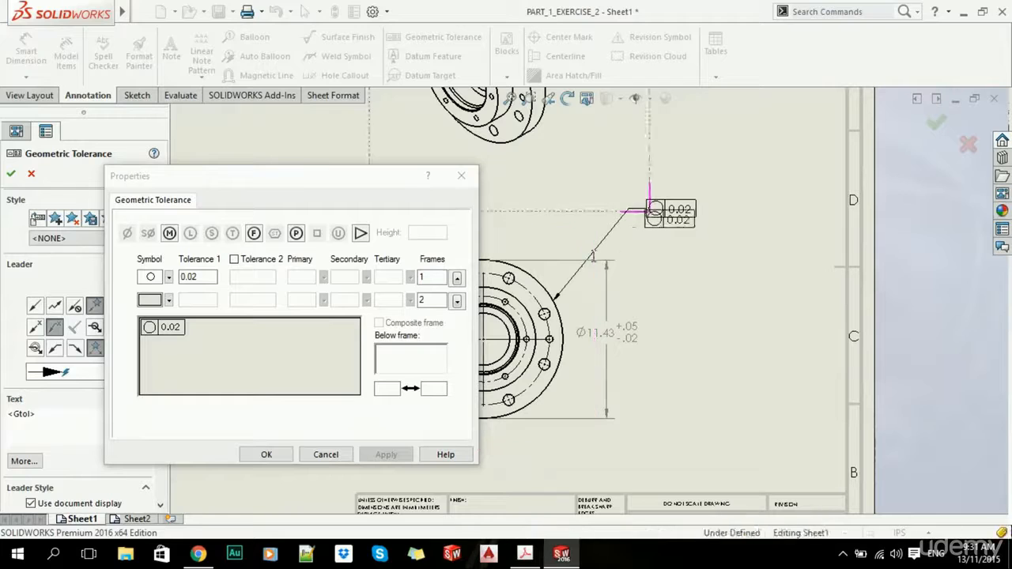
{"action": "left_click", "coordinate": [265, 454]}
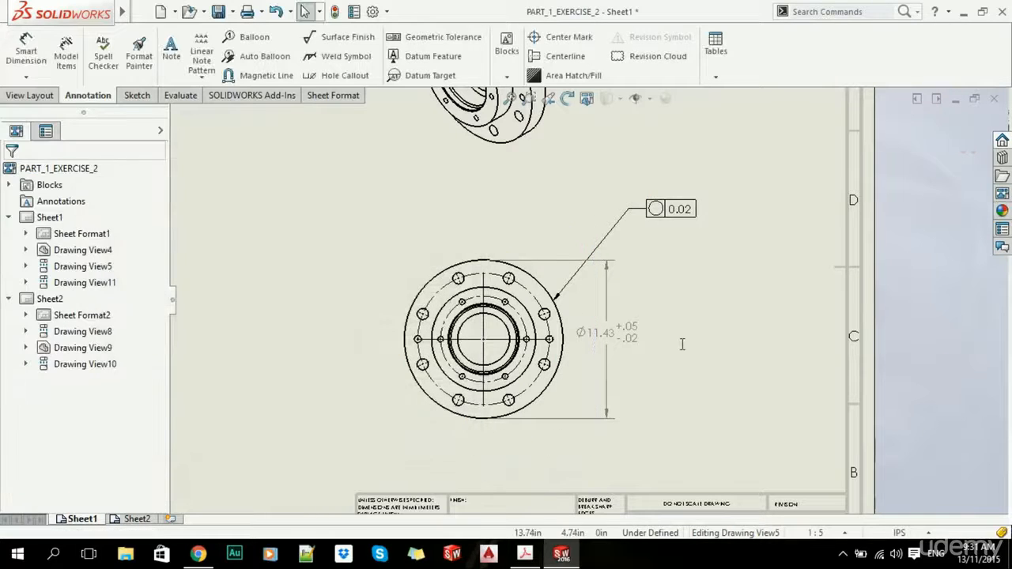
{"action": "scroll", "coordinate": [636, 324], "scroll_direction": "up", "scroll_amount": 5}
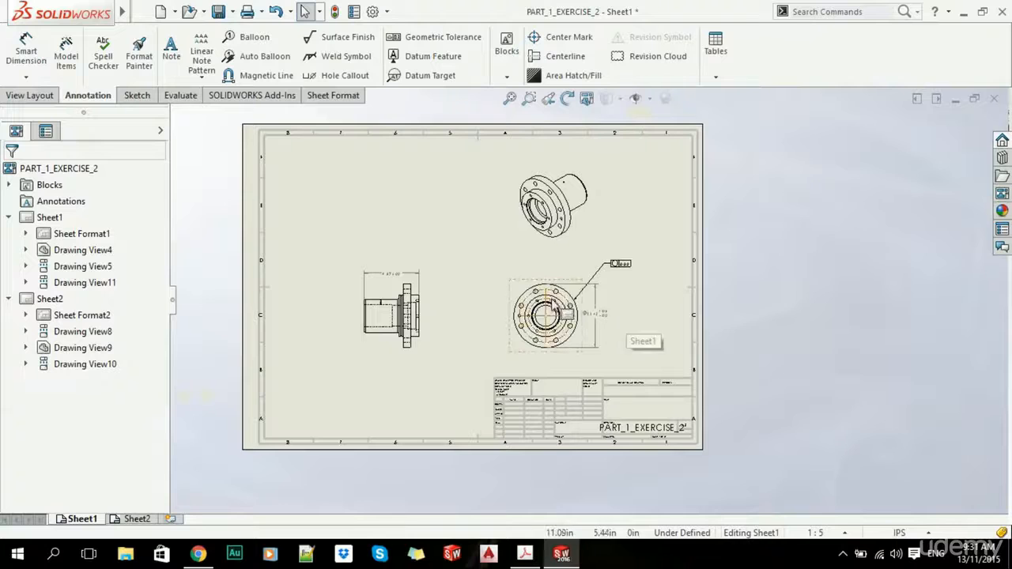
{"action": "scroll", "coordinate": [547, 304], "scroll_direction": "down", "scroll_amount": 2}
{"action": "scroll", "coordinate": [621, 280], "scroll_direction": "down", "scroll_amount": 5}
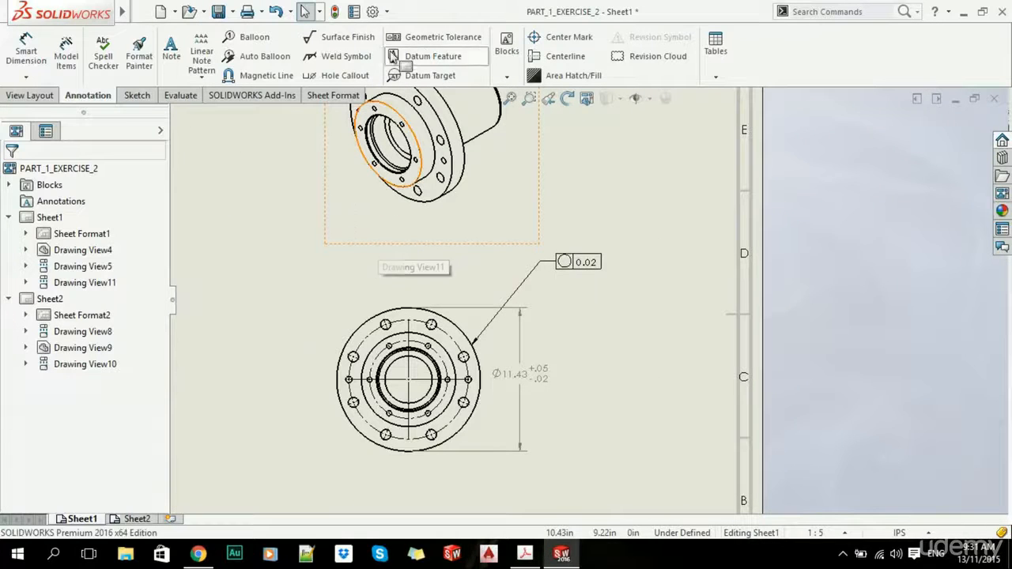
{"action": "scroll", "coordinate": [569, 400], "scroll_direction": "down", "scroll_amount": 3}
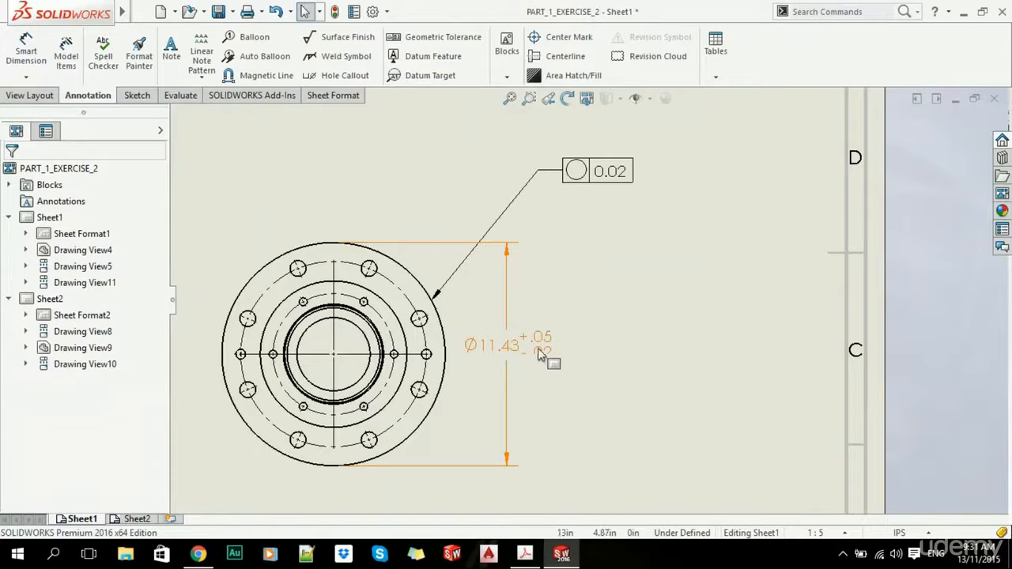
{"action": "scroll", "coordinate": [552, 355], "scroll_direction": "up", "scroll_amount": 3}
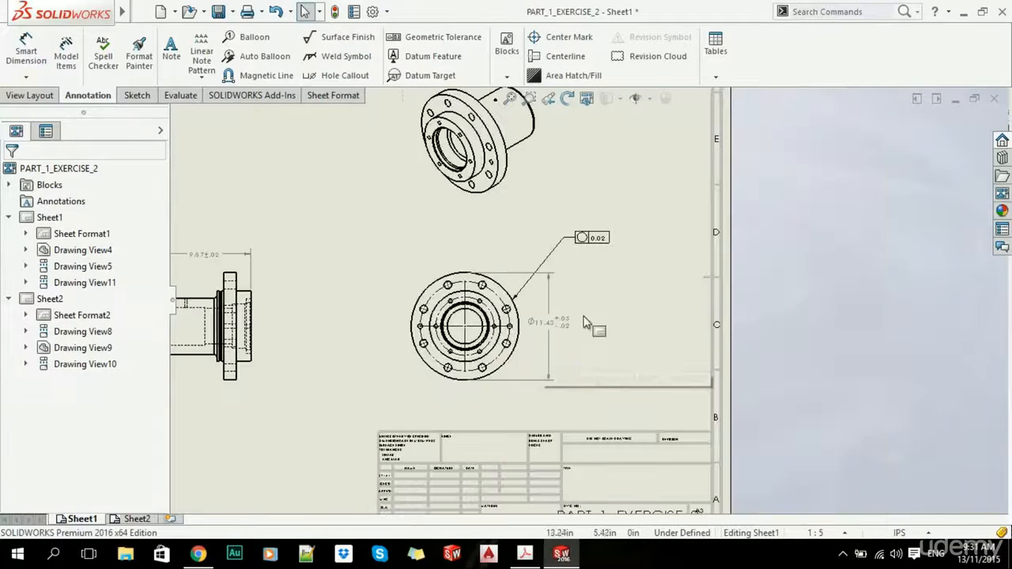
- Attach datum A to the shaft's left end edge, with its label left of the shaft
{"action": "left_click", "coordinate": [421, 62]}
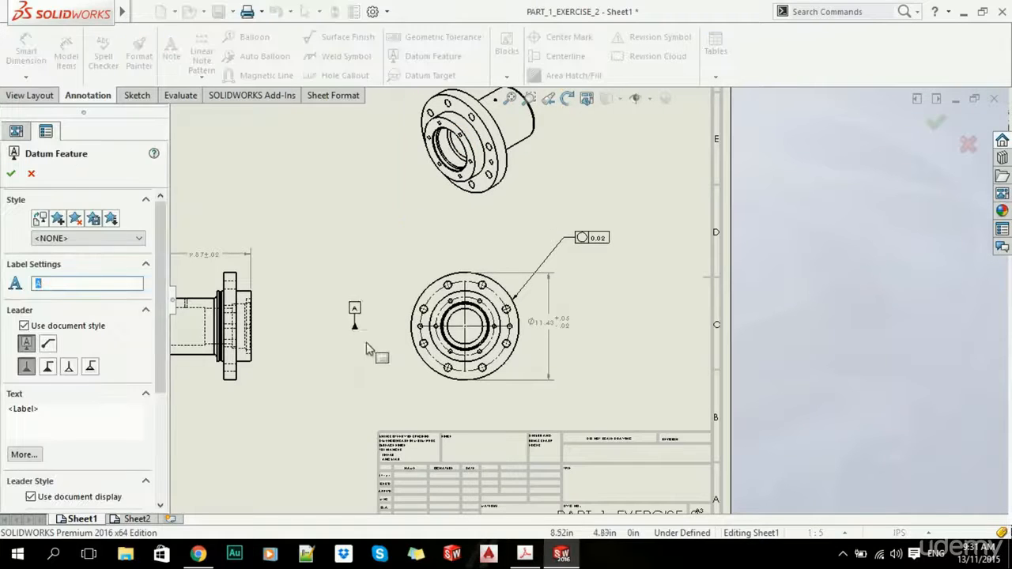
{"action": "scroll", "coordinate": [593, 237], "scroll_direction": "down", "scroll_amount": 4}
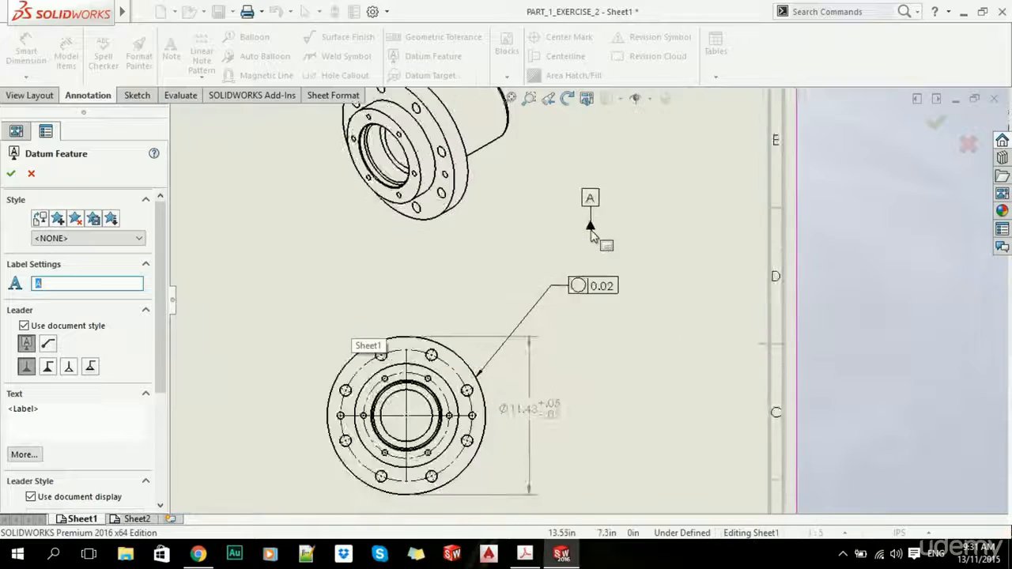
{"action": "scroll", "coordinate": [599, 299], "scroll_direction": "up", "scroll_amount": 2}
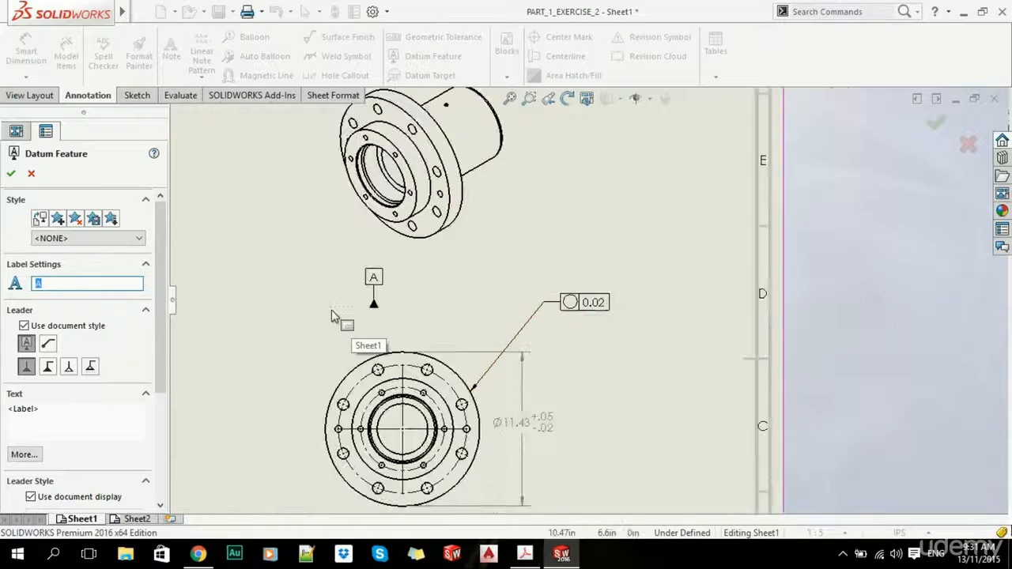
{"action": "scroll", "coordinate": [342, 333], "scroll_direction": "up", "scroll_amount": 3}
{"action": "scroll", "coordinate": [427, 304], "scroll_direction": "down", "scroll_amount": 5}
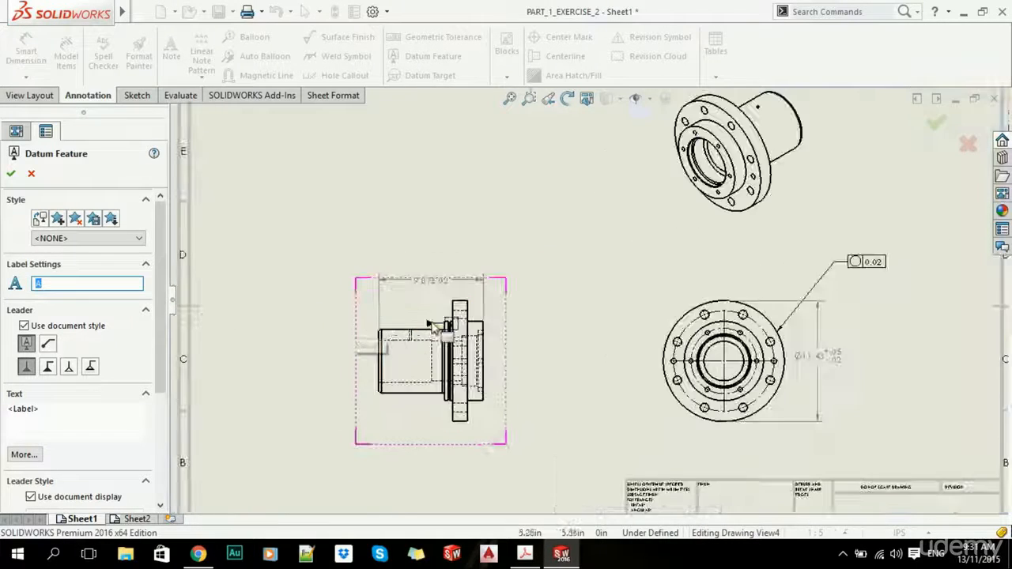
{"action": "scroll", "coordinate": [433, 307], "scroll_direction": "down", "scroll_amount": 2}
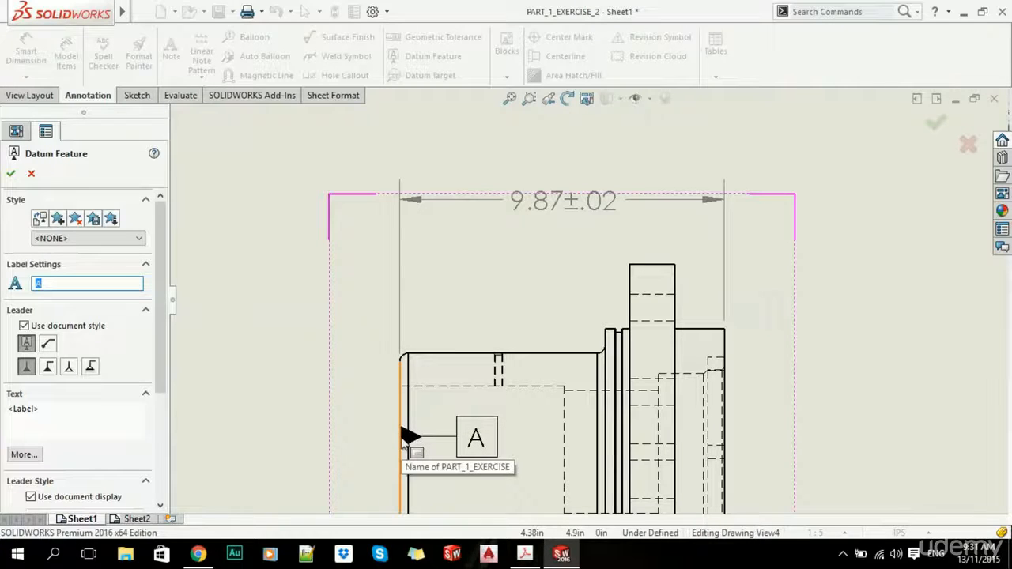
{"action": "left_click", "coordinate": [402, 440]}
{"action": "key", "text": "z"}
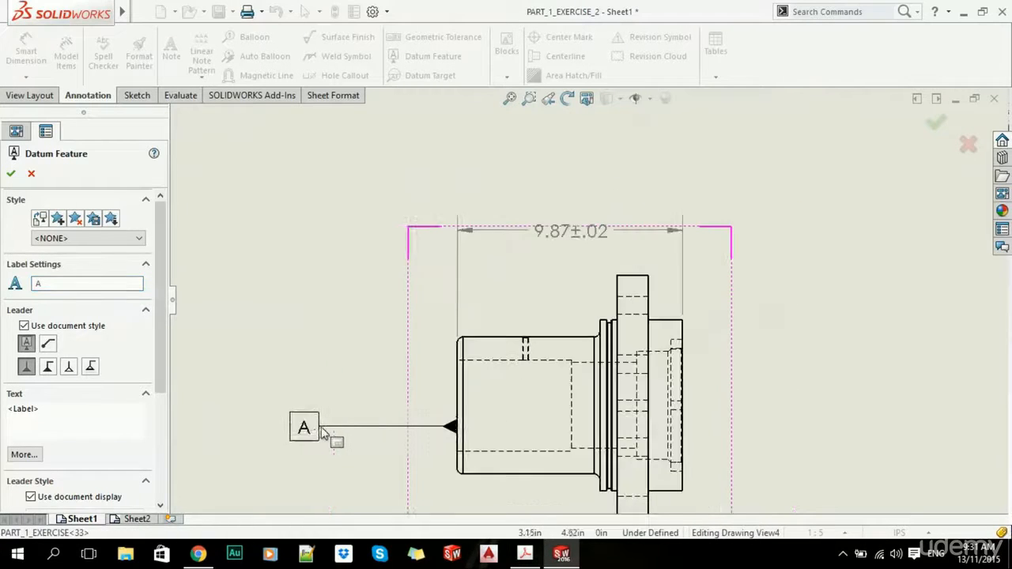
{"action": "left_click", "coordinate": [425, 410]}
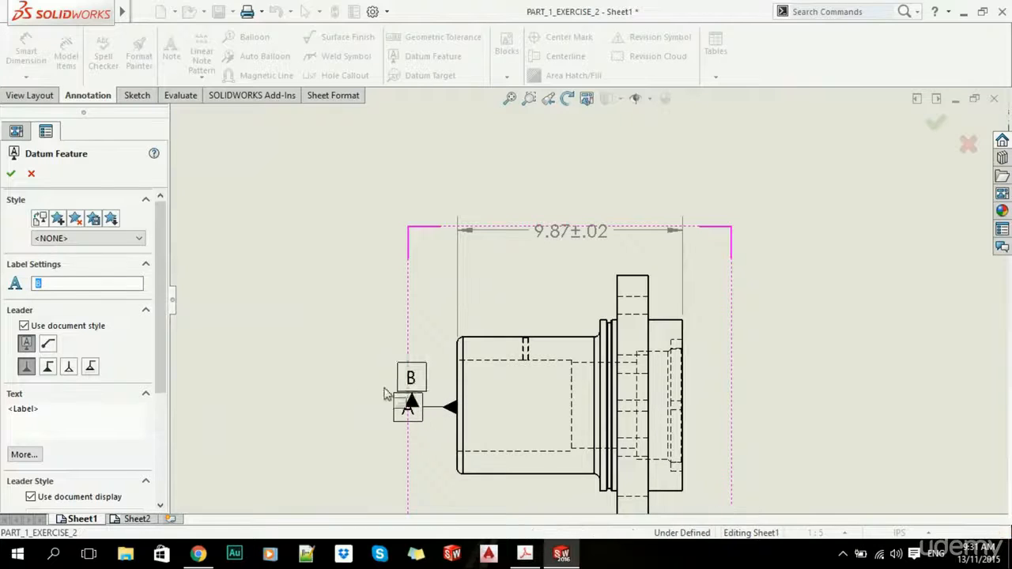
- Attach datum B to the shaft's top edge with its label placed above
{"action": "left_click", "coordinate": [507, 338]}
{"action": "left_click", "coordinate": [514, 308]}
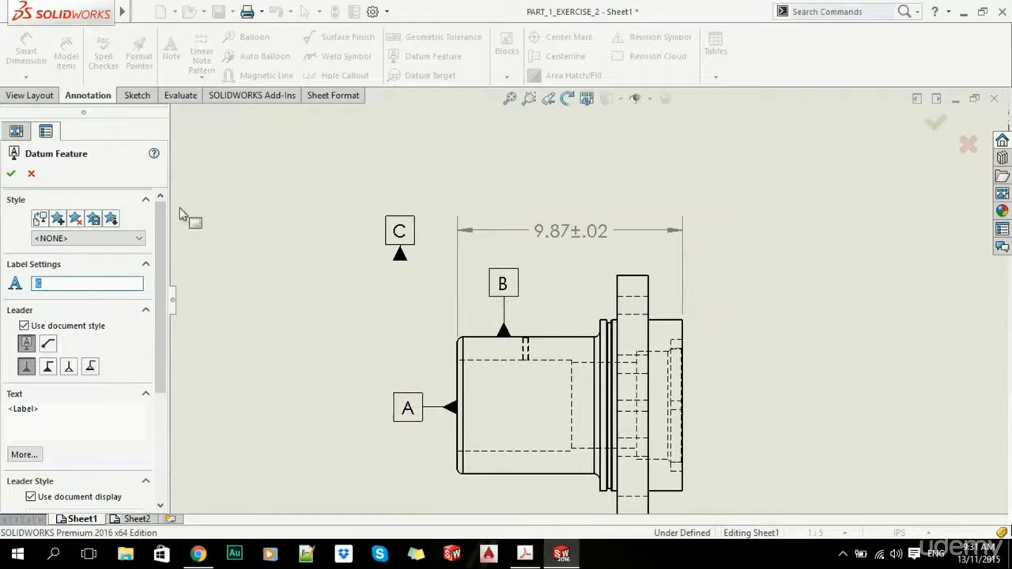
{"action": "left_click", "coordinate": [11, 173]}
{"action": "key", "text": "f"}
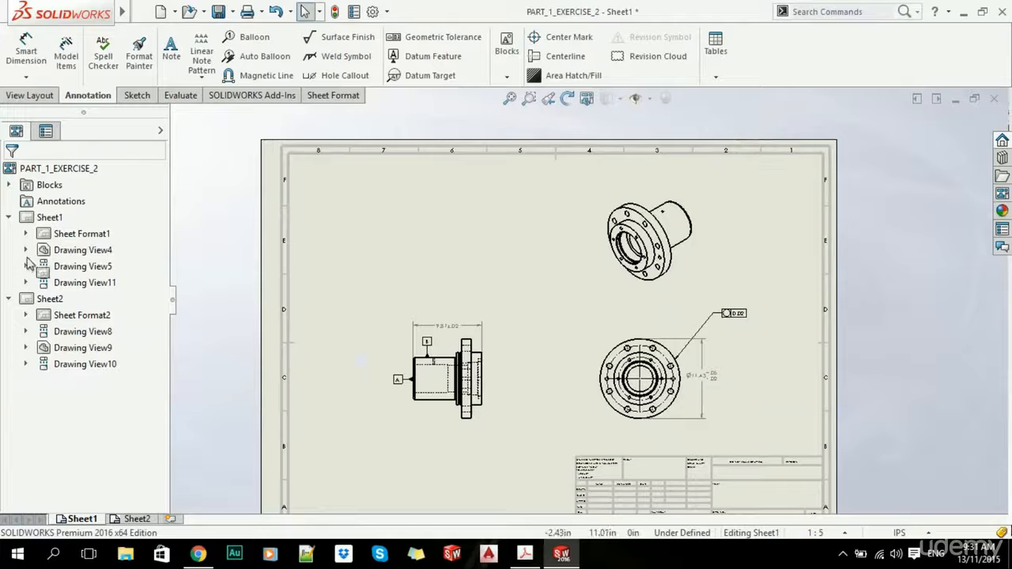
- Expand Drawing View4 in the tree and open PART_1_EXERCISE as its own part
{"action": "mouse_move", "coordinate": [28, 263]}
{"action": "left_mouse_down"}
{"action": "mouse_move", "coordinate": [48, 326]}
{"action": "mouse_move", "coordinate": [60, 236]}
{"action": "mouse_move", "coordinate": [63, 288]}
{"action": "mouse_move", "coordinate": [60, 238]}
{"action": "left_mouse_up"}
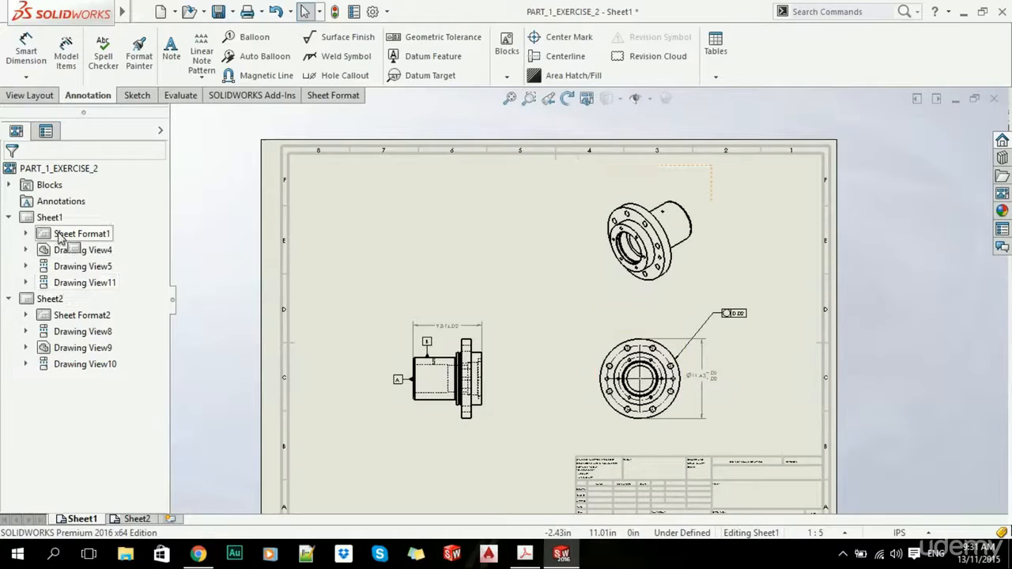
{"action": "left_click", "coordinate": [26, 250]}
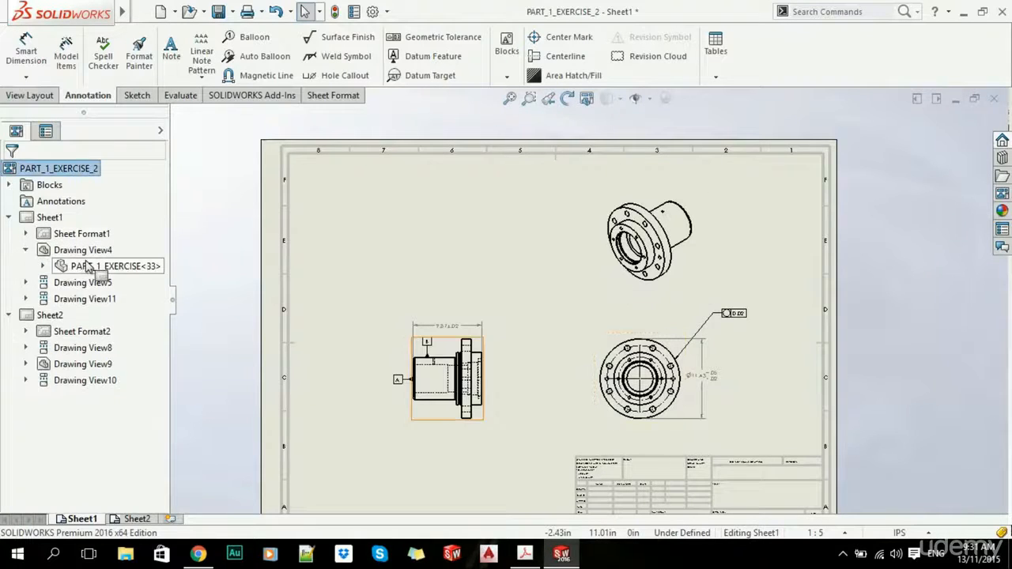
{"action": "right_click", "coordinate": [86, 263]}
{"action": "left_click", "coordinate": [182, 324]}
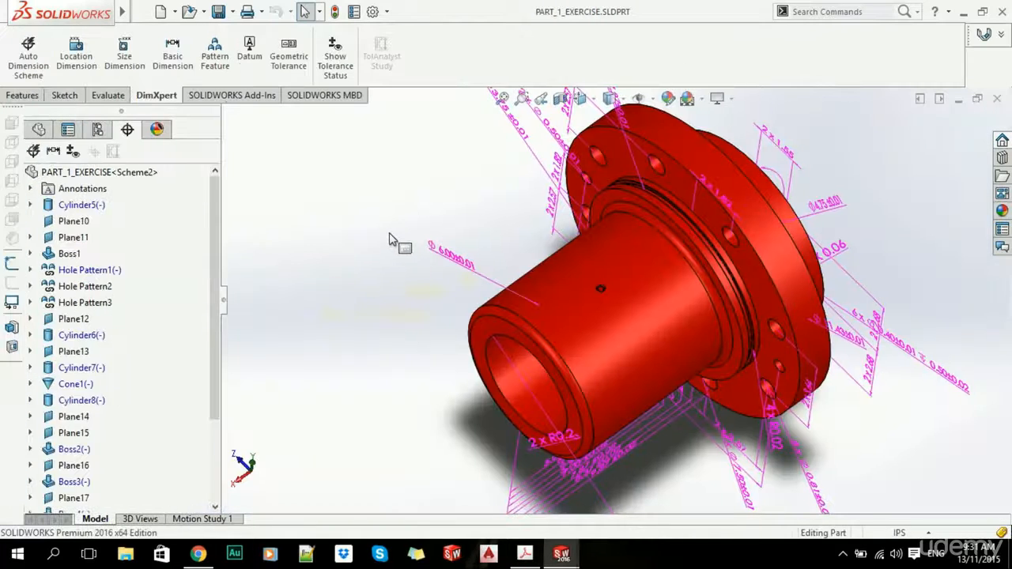
{"action": "scroll", "coordinate": [547, 287], "scroll_direction": "up", "scroll_amount": 3}
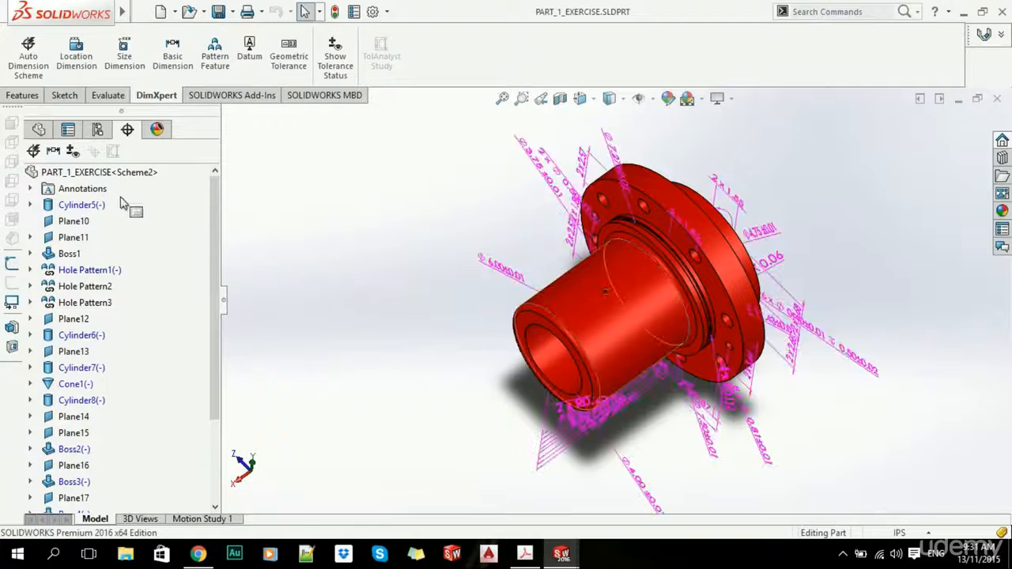
{"action": "scroll", "coordinate": [111, 333], "scroll_direction": "down", "scroll_amount": 3}
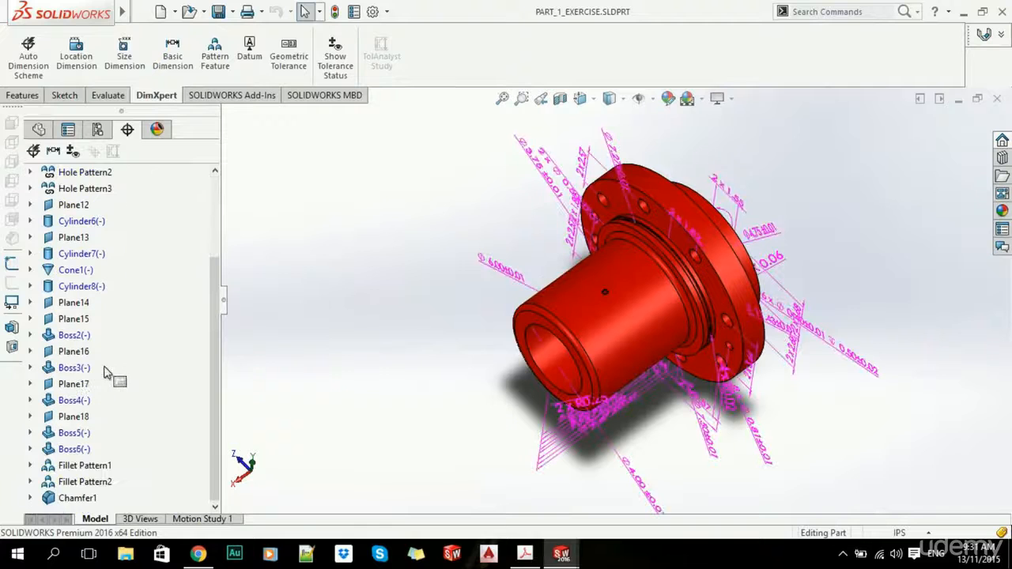
- Delete the DimXpert features from Cylinder5 through Chamfer1, including dependents
{"action": "left_click", "coordinate": [75, 499]}
{"action": "scroll", "coordinate": [87, 443], "scroll_direction": "up", "scroll_amount": 3}
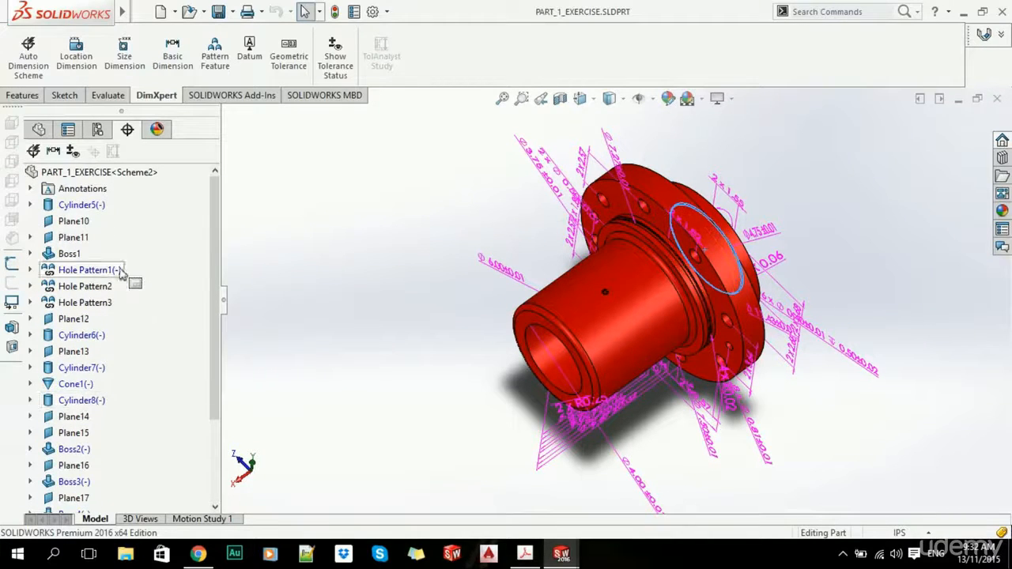
{"action": "left_click", "coordinate": [73, 209], "text": "shift"}
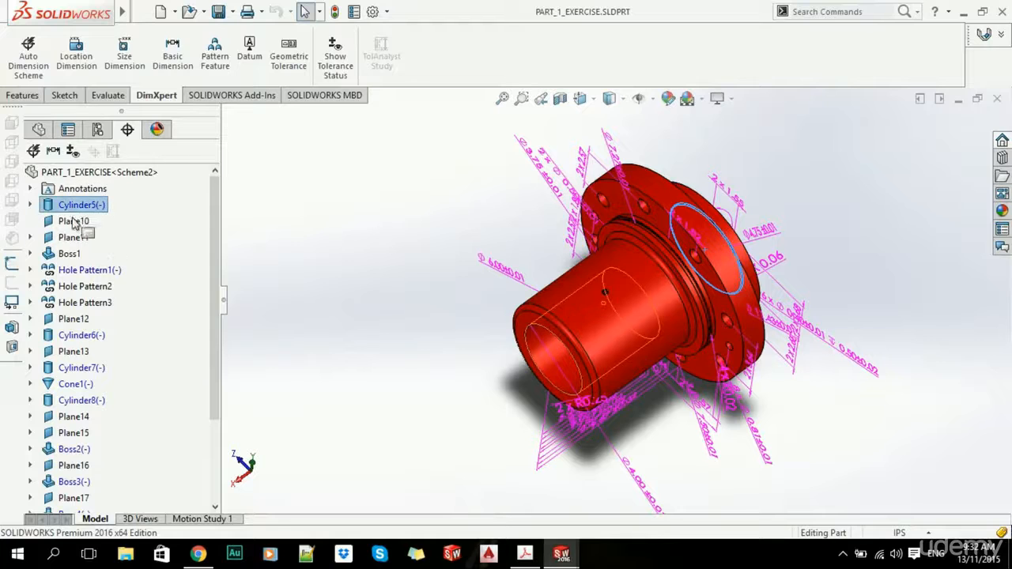
{"action": "key", "text": "Delete"}
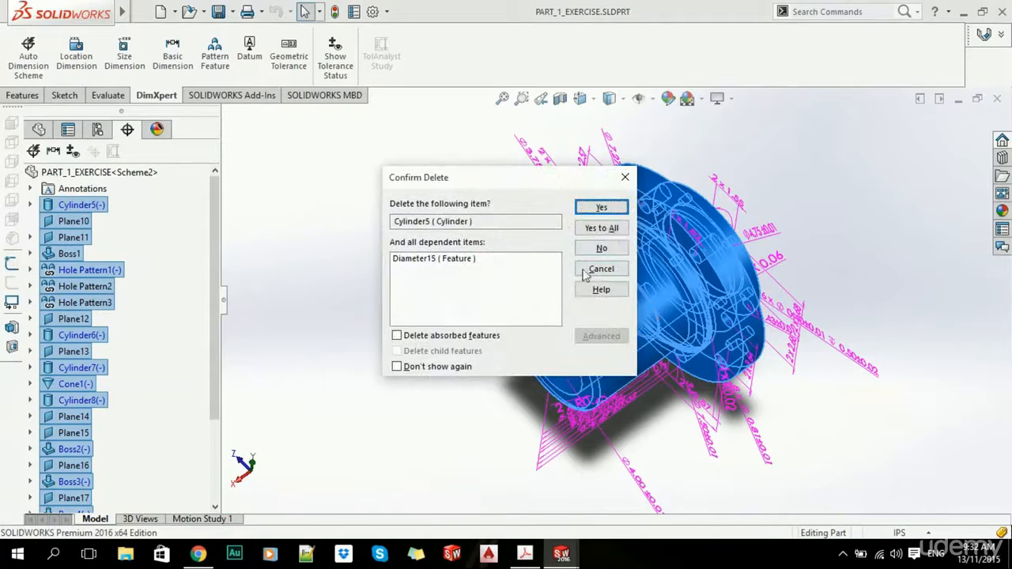
{"action": "left_click", "coordinate": [605, 229]}
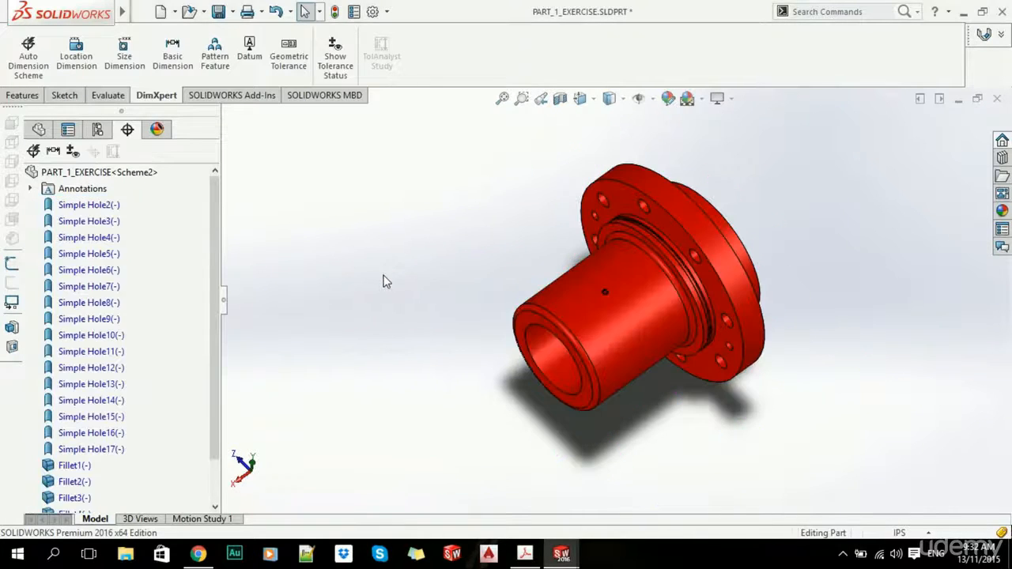
- Delete the remaining Simple Hole and Fillet DimXpert features
{"action": "scroll", "coordinate": [79, 443], "scroll_direction": "down", "scroll_amount": 1}
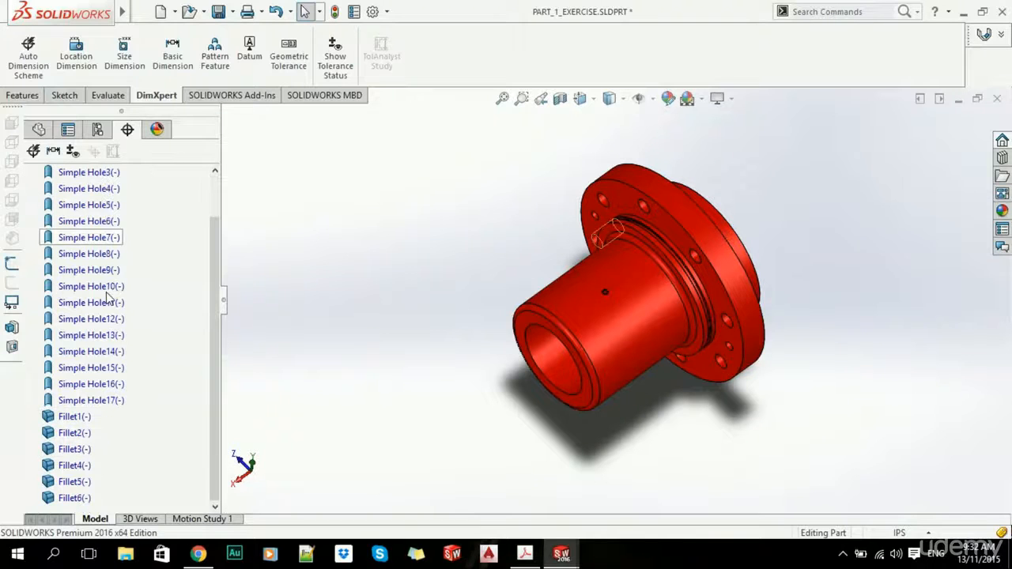
{"action": "scroll", "coordinate": [95, 435], "scroll_direction": "up", "scroll_amount": 1}
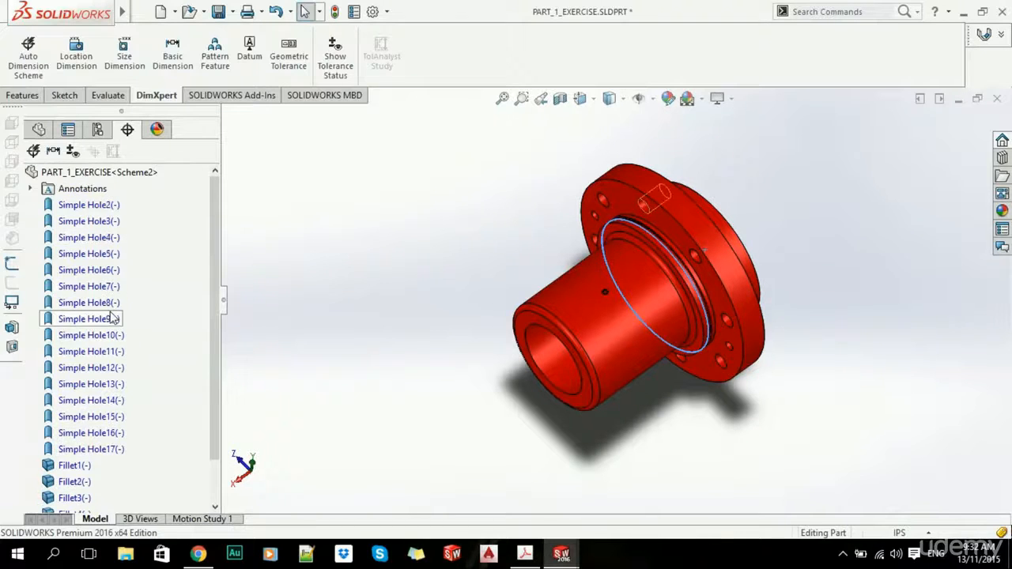
{"action": "left_click", "coordinate": [95, 204], "text": "shift"}
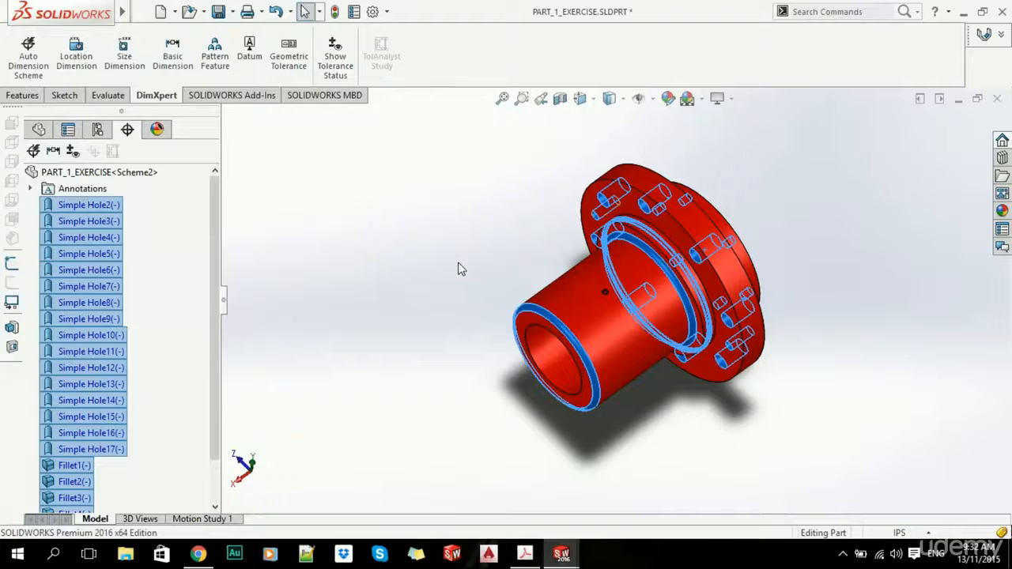
{"action": "key", "text": "Delete"}
{"action": "key", "text": "Escape"}
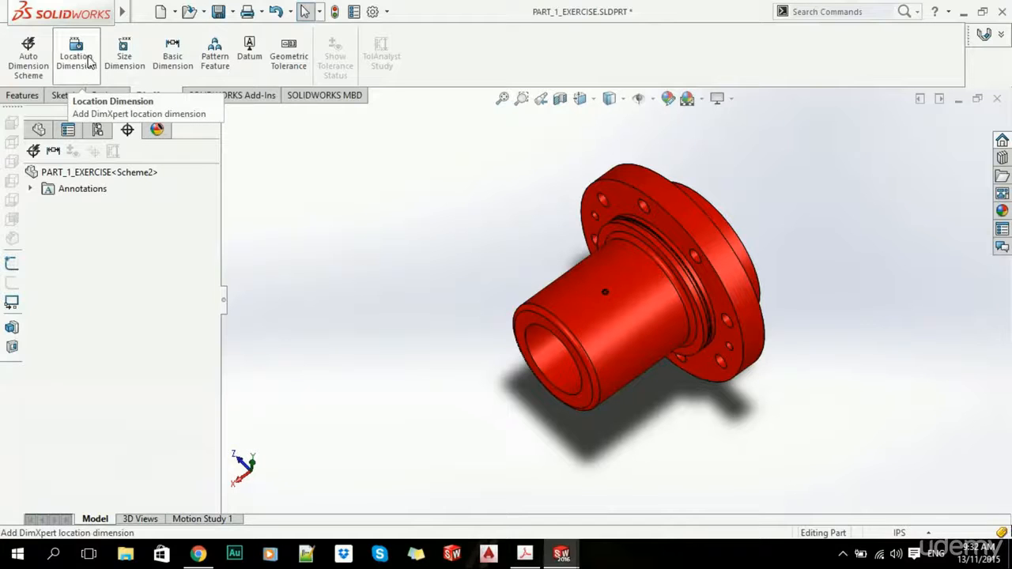
- Begin a DimXpert size dimension on the hub's inner bore, then cancel it
{"action": "left_click", "coordinate": [124, 54]}
{"action": "scroll", "coordinate": [599, 337], "scroll_direction": "down", "scroll_amount": 5}
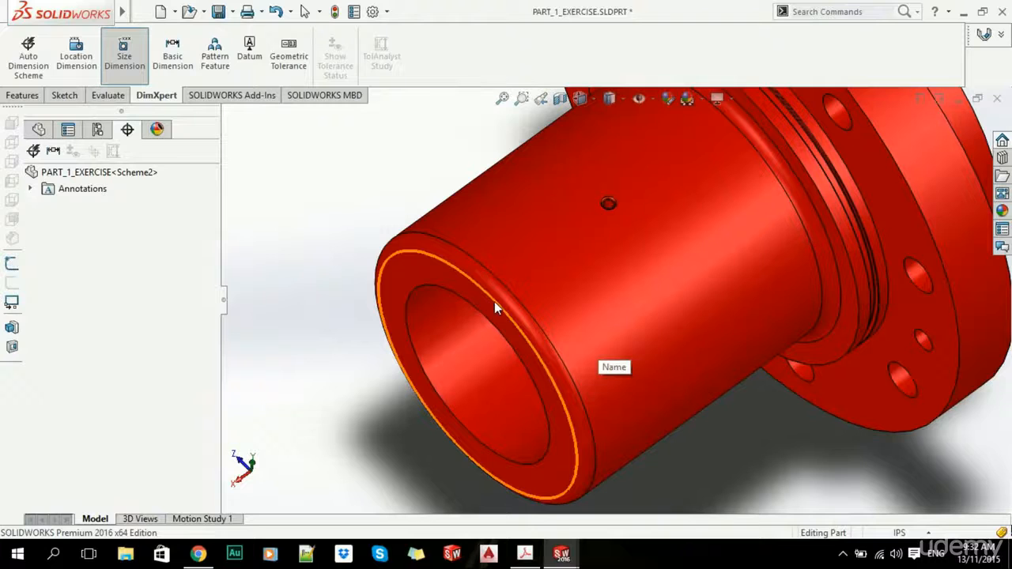
{"action": "scroll", "coordinate": [546, 311], "scroll_direction": "up", "scroll_amount": 3}
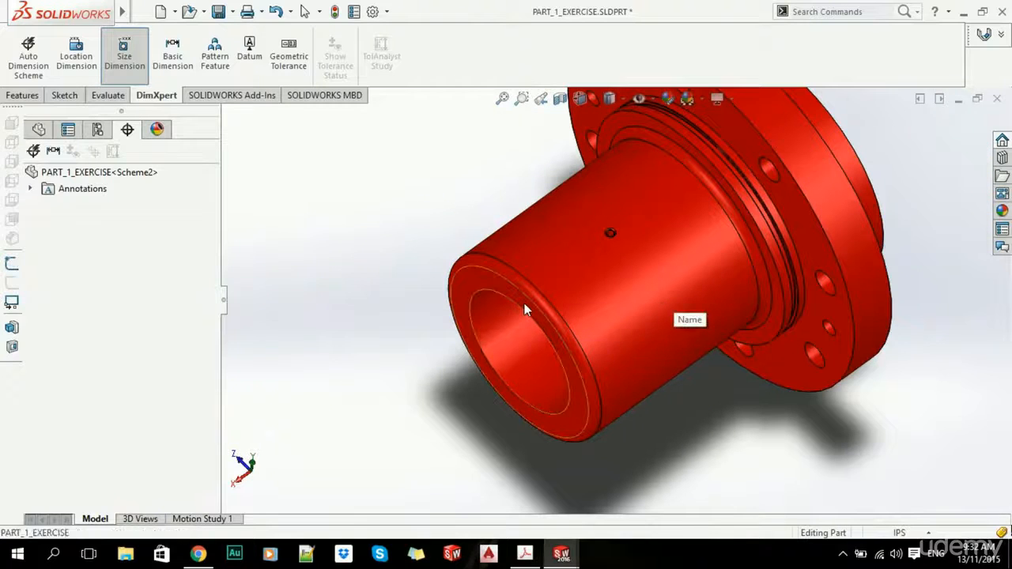
{"action": "left_click", "coordinate": [525, 310]}
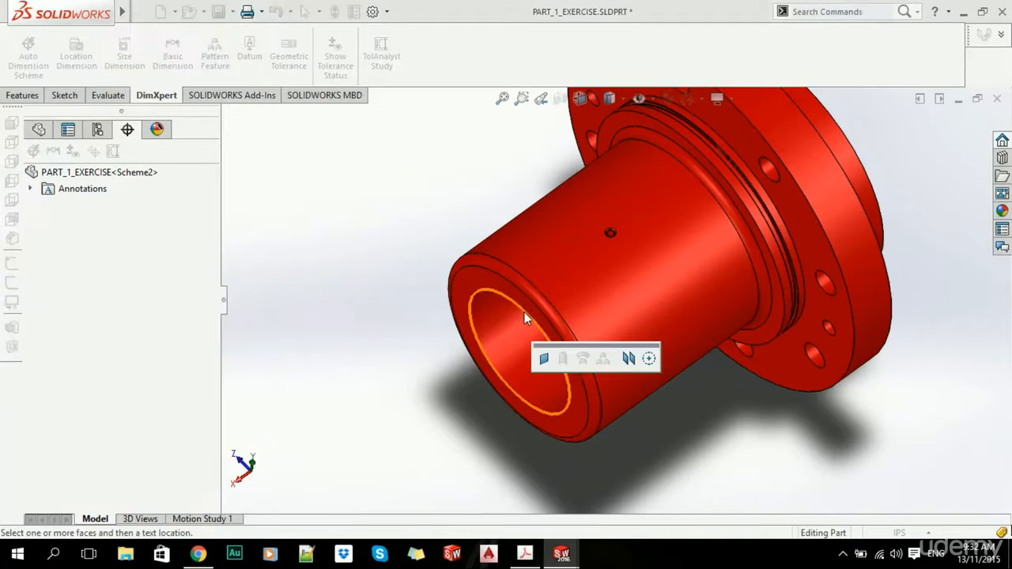
{"action": "left_click", "coordinate": [550, 364]}
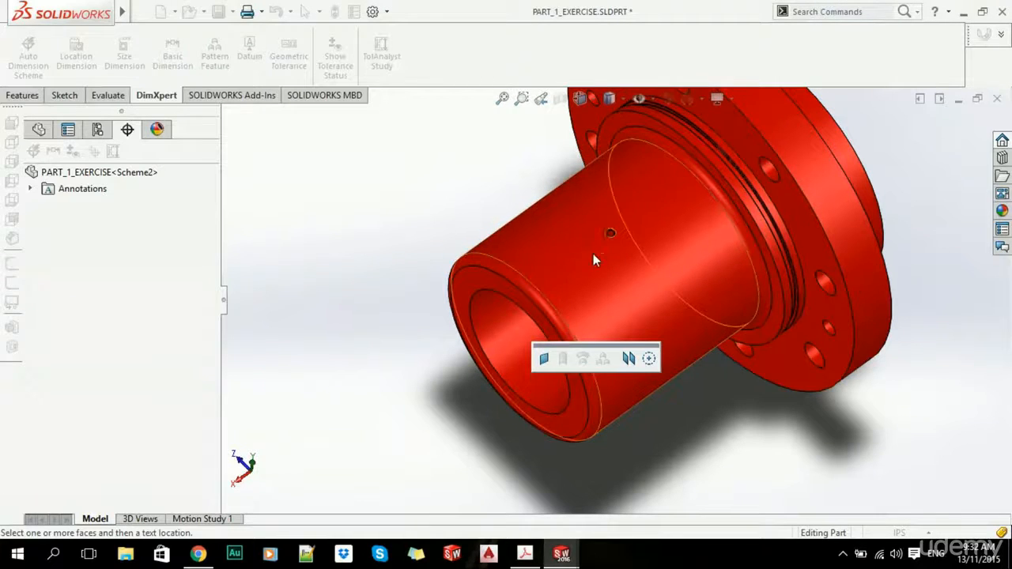
{"action": "left_click", "coordinate": [509, 300]}
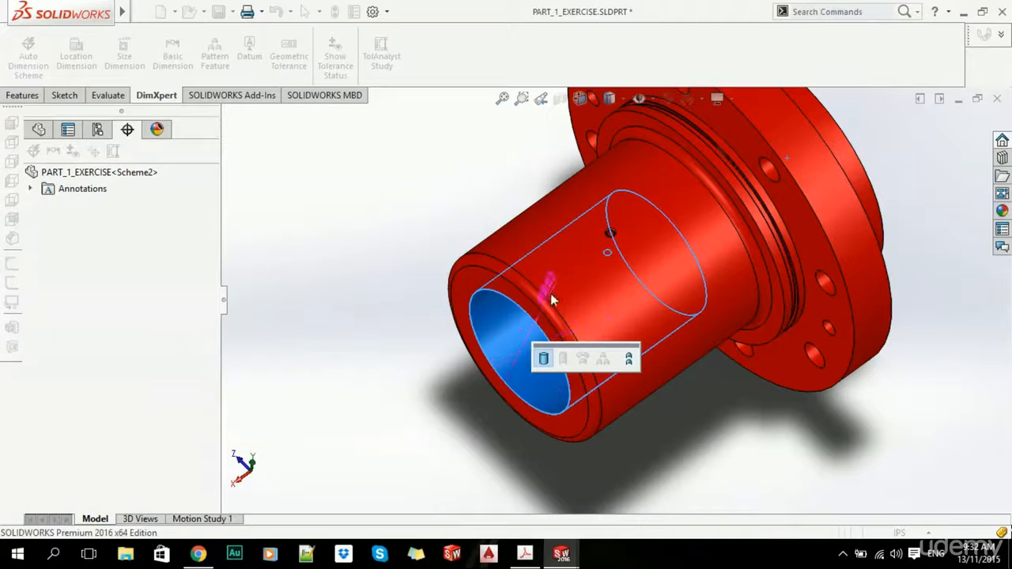
{"action": "middle_click_drag", "start_coordinate": [551, 299], "coordinate": [677, 233]}
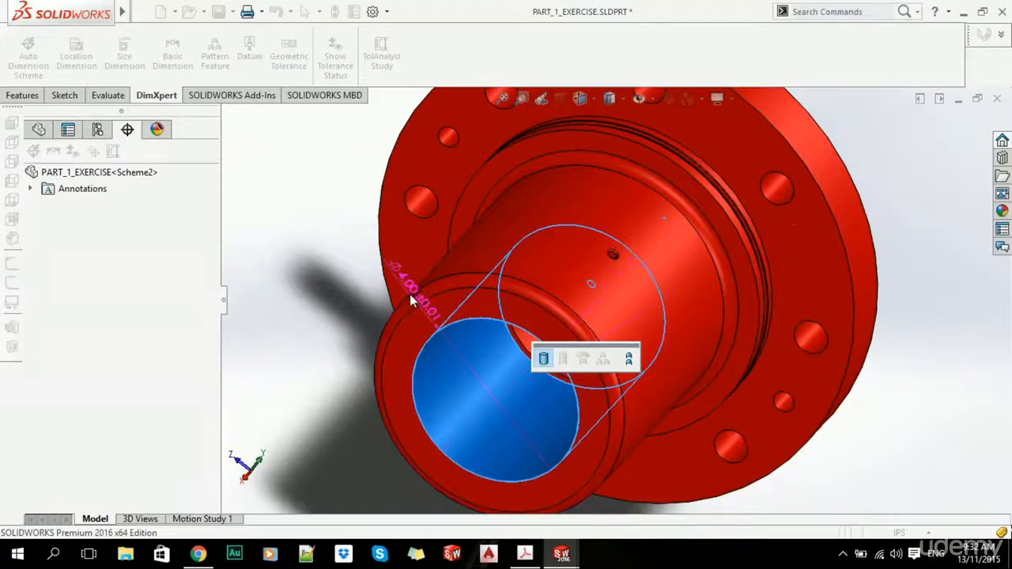
{"action": "key", "text": "Escape"}
- Close the PART_1_EXERCISE part document
{"action": "scroll", "coordinate": [560, 215], "scroll_direction": "up", "scroll_amount": 4}
{"action": "middle_click_drag", "start_coordinate": [614, 187], "coordinate": [646, 227]}
{"action": "left_click", "coordinate": [998, 99]}
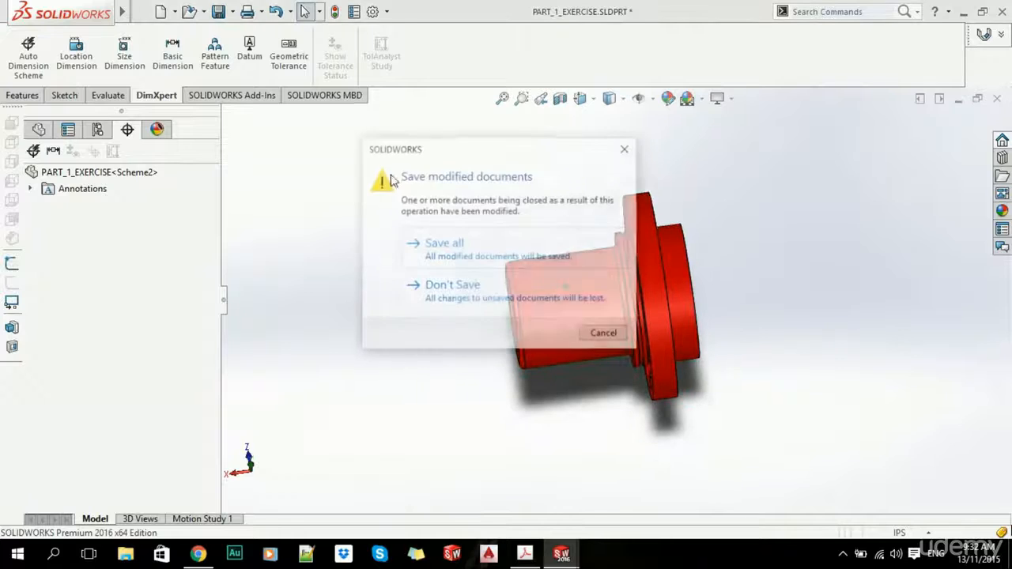
- Save all modified documents and return to the full drawing sheet
{"action": "left_click", "coordinate": [447, 243]}
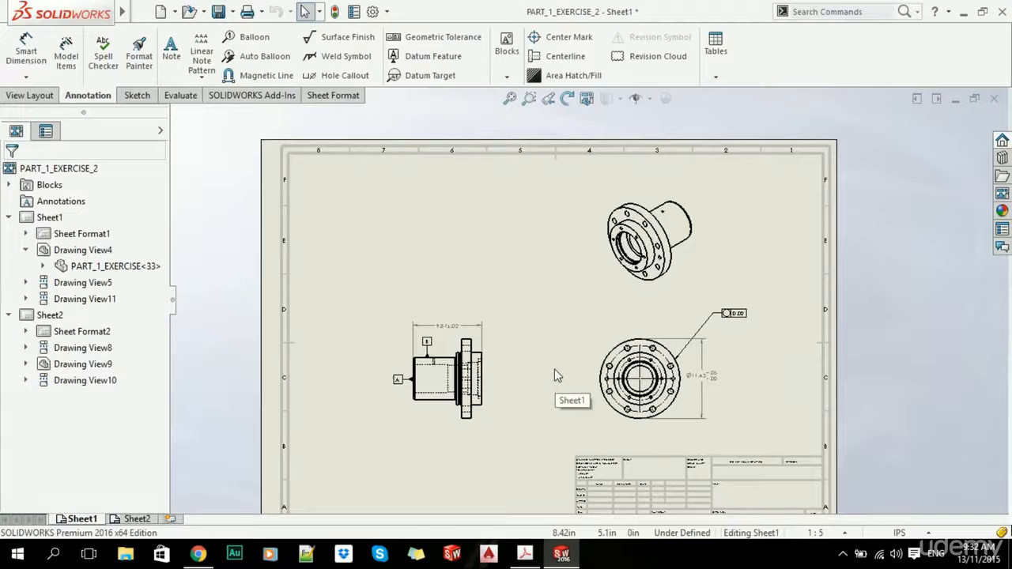
{"action": "scroll", "coordinate": [553, 368], "scroll_direction": "up", "scroll_amount": 2}
{"action": "scroll", "coordinate": [649, 356], "scroll_direction": "down", "scroll_amount": 2}
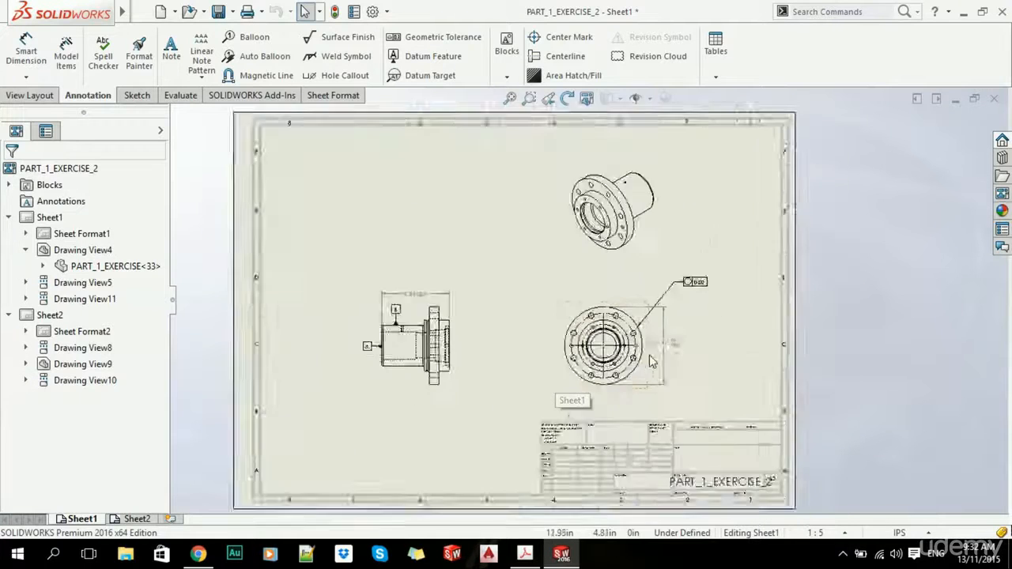
{"action": "scroll", "coordinate": [649, 362], "scroll_direction": "down", "scroll_amount": 2}
{"action": "key", "text": "f"}
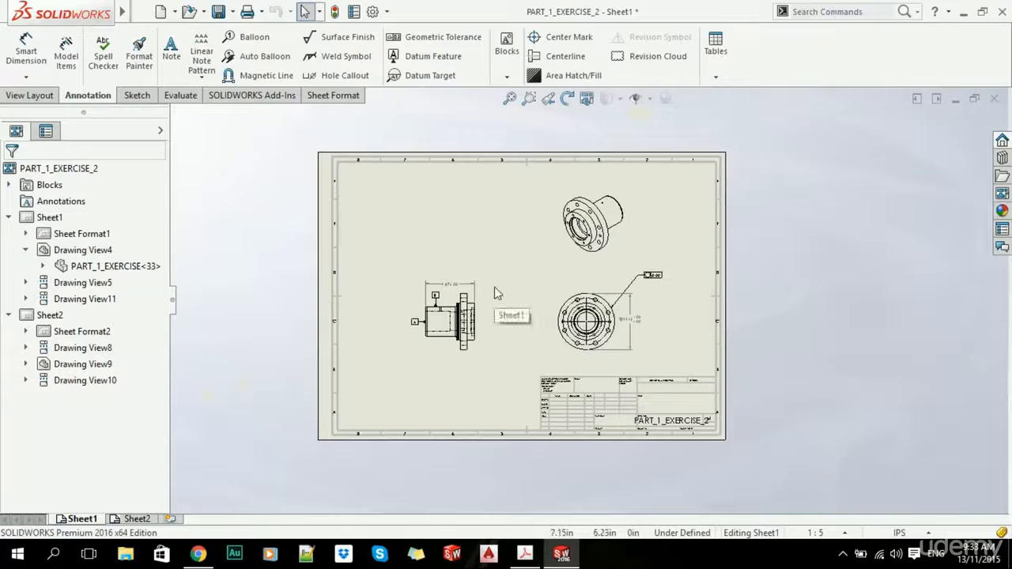
- Add a Ø.81 THRU hole callout to a flange bolt hole, placed above the circular view
{"action": "left_click", "coordinate": [321, 78]}
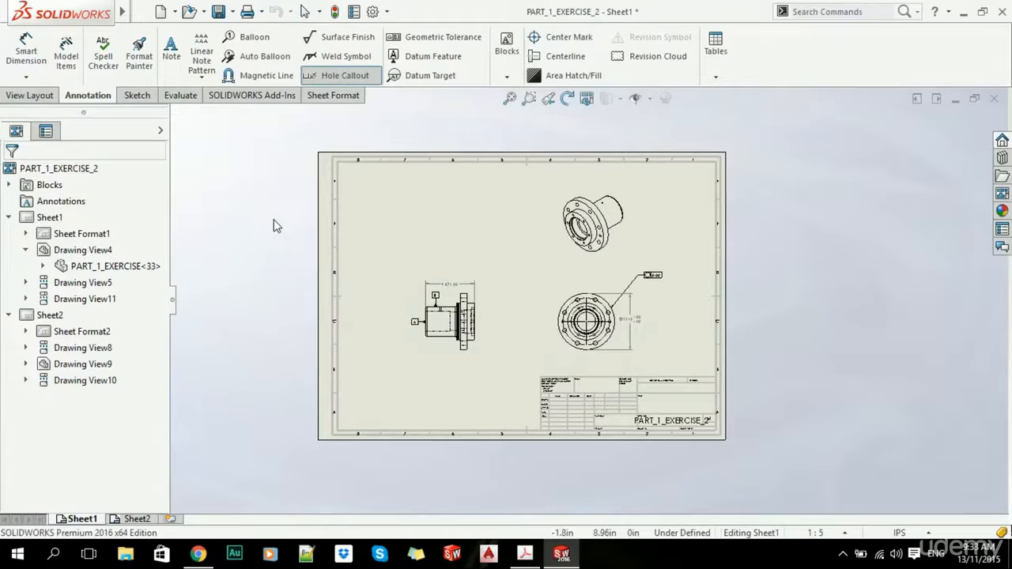
{"action": "scroll", "coordinate": [481, 332], "scroll_direction": "down", "scroll_amount": 3}
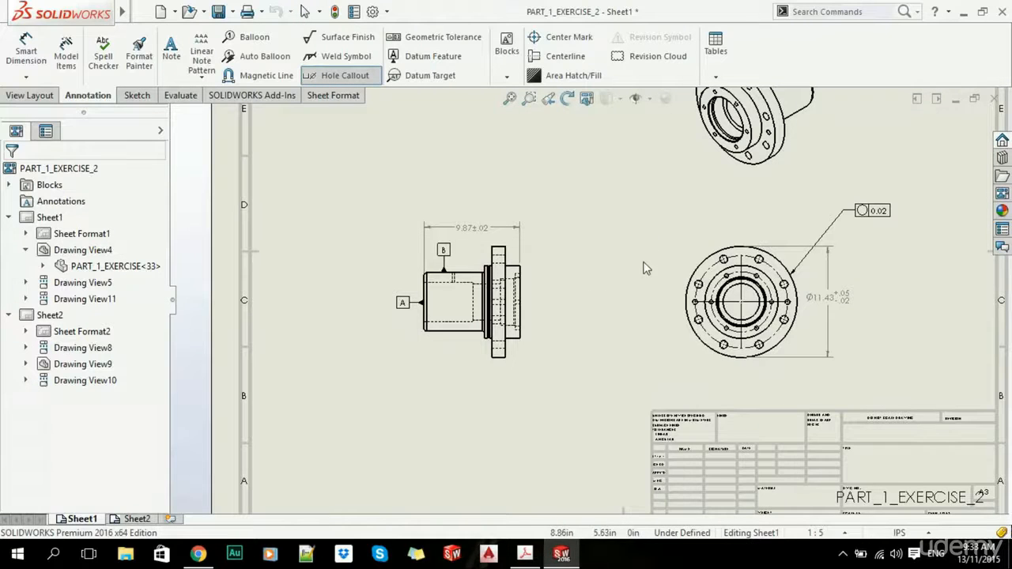
{"action": "scroll", "coordinate": [554, 257], "scroll_direction": "down", "scroll_amount": 5}
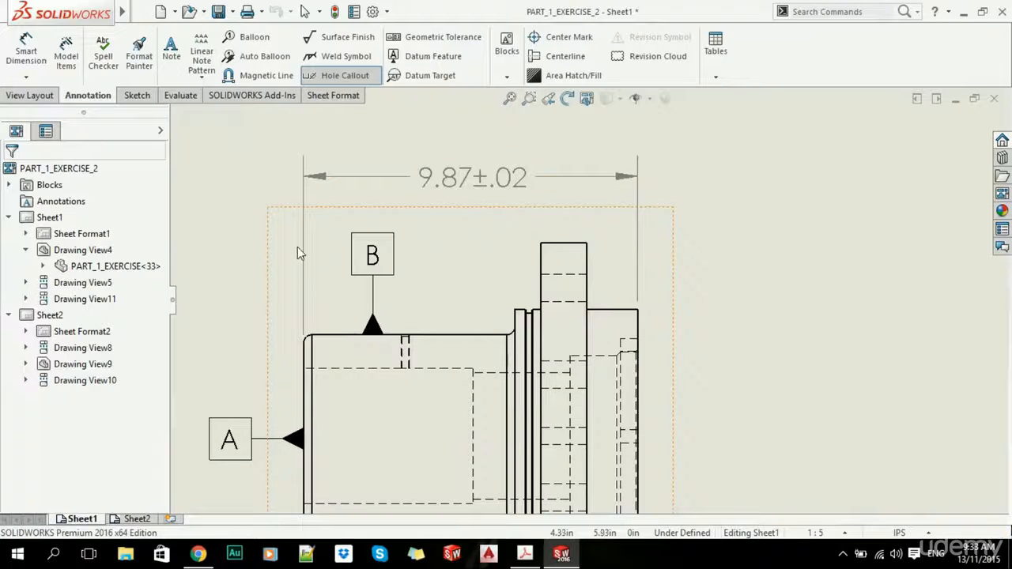
{"action": "scroll", "coordinate": [546, 291], "scroll_direction": "up", "scroll_amount": 5}
{"action": "scroll", "coordinate": [811, 339], "scroll_direction": "down", "scroll_amount": 4}
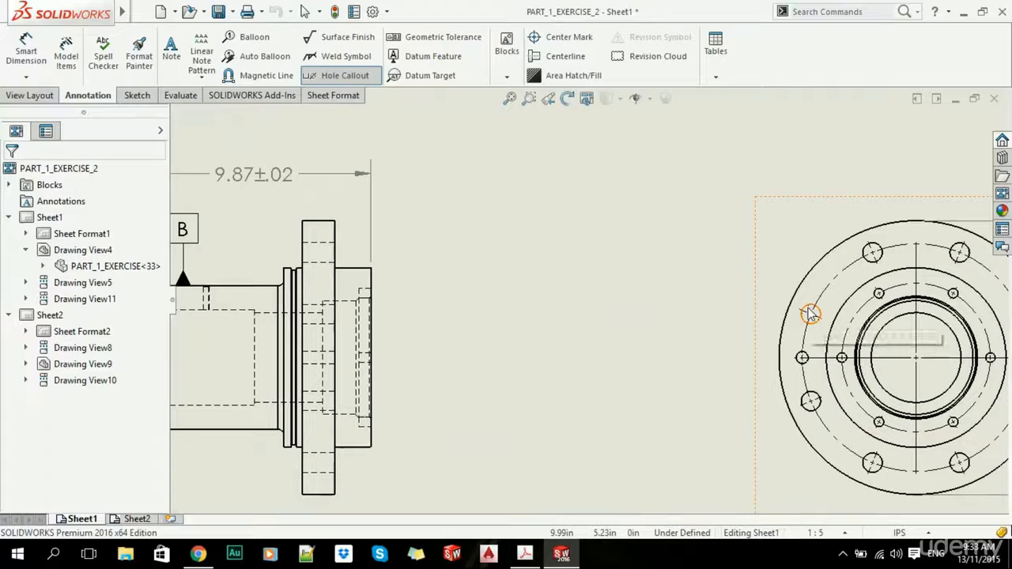
{"action": "left_click", "coordinate": [810, 314]}
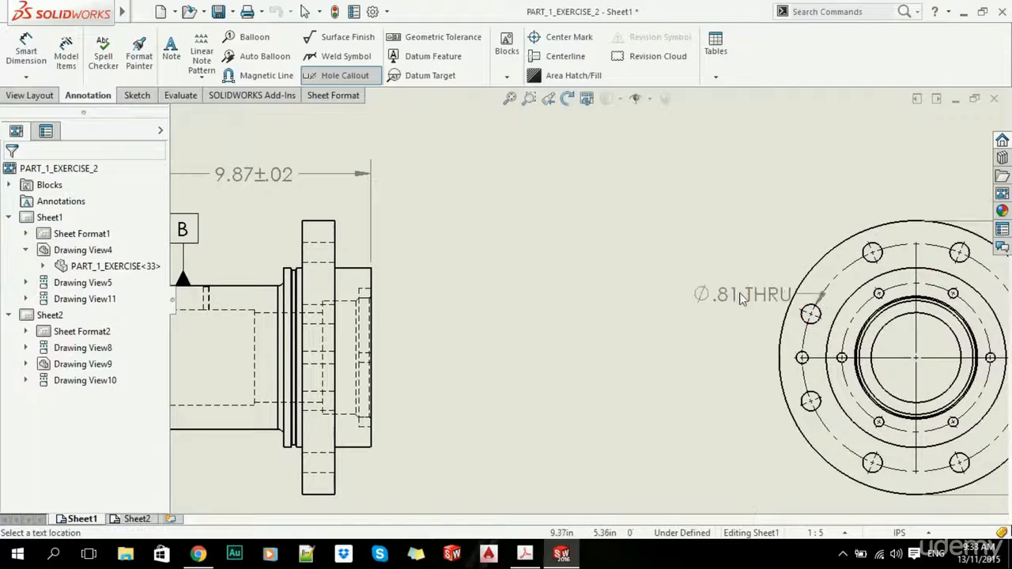
{"action": "scroll", "coordinate": [671, 273], "scroll_direction": "up", "scroll_amount": 3}
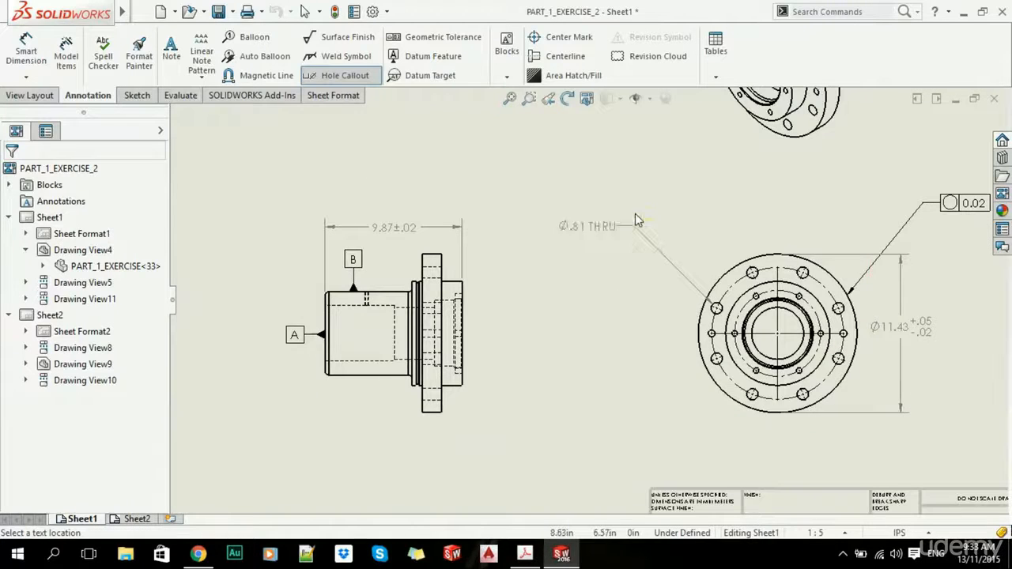
{"action": "left_click", "coordinate": [619, 219]}
{"action": "key", "text": "Escape"}
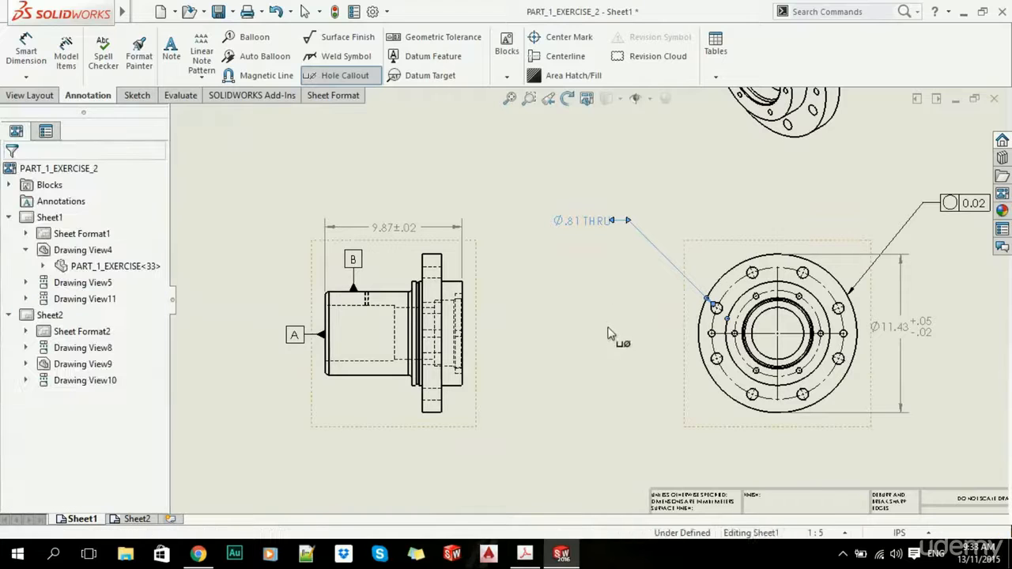
- Select the side view carrying datums A and B
{"action": "scroll", "coordinate": [545, 365], "scroll_direction": "up", "scroll_amount": 3}
{"action": "scroll", "coordinate": [473, 307], "scroll_direction": "down", "scroll_amount": 2}
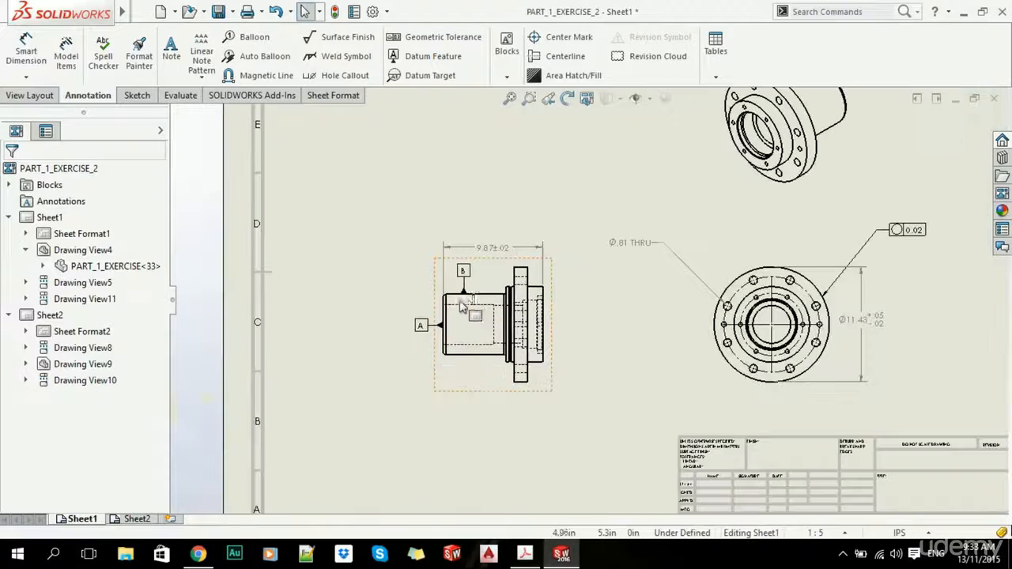
{"action": "left_click", "coordinate": [551, 342]}
- Project Drawing View12 from the datum A/B side view and place it above
{"action": "left_click", "coordinate": [30, 95]}
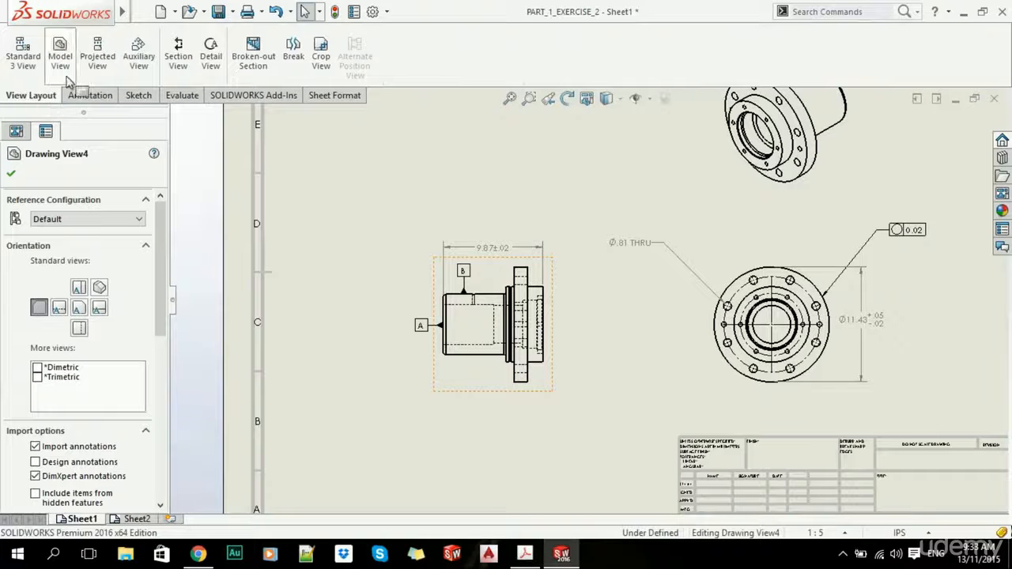
{"action": "left_click", "coordinate": [97, 49]}
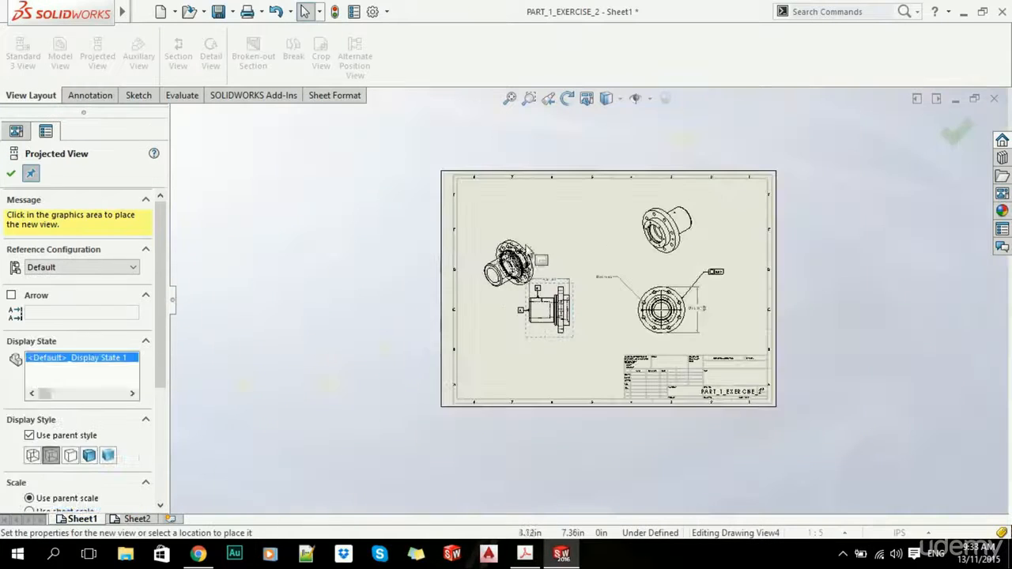
{"action": "scroll", "coordinate": [551, 241], "scroll_direction": "down", "scroll_amount": 3}
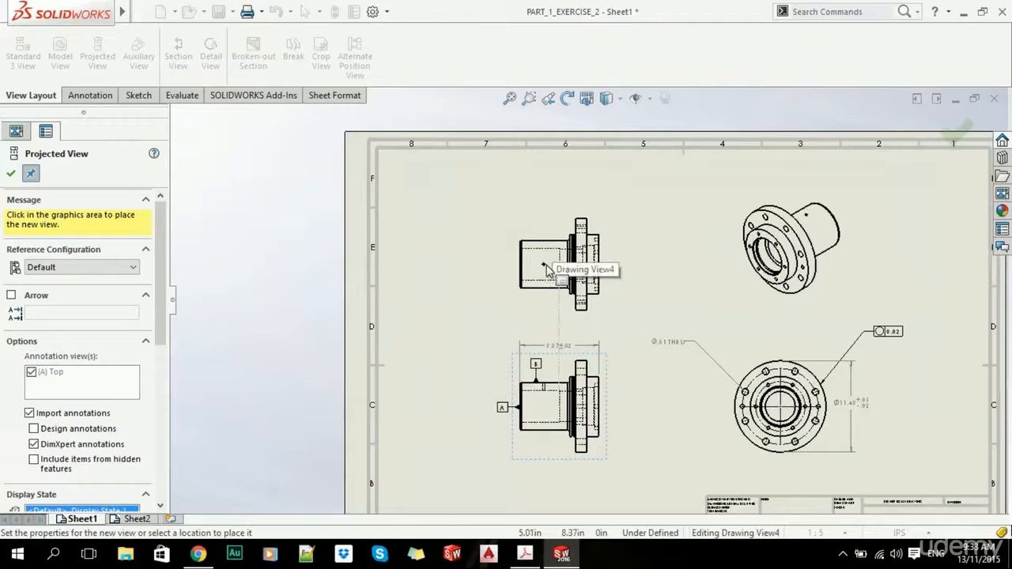
{"action": "scroll", "coordinate": [555, 342], "scroll_direction": "up", "scroll_amount": 4}
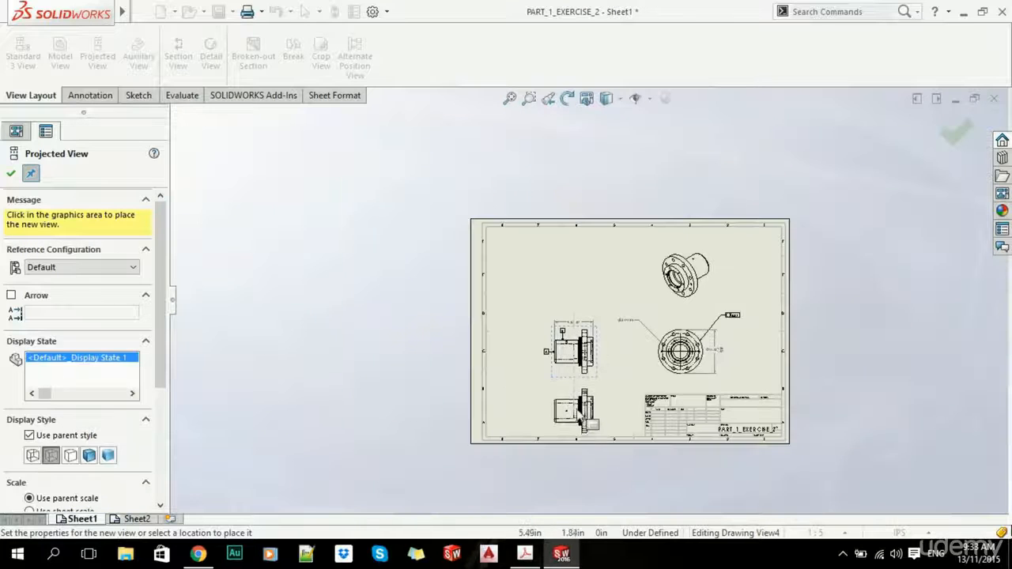
{"action": "scroll", "coordinate": [583, 332], "scroll_direction": "down", "scroll_amount": 3}
{"action": "scroll", "coordinate": [577, 150], "scroll_direction": "down", "scroll_amount": 3}
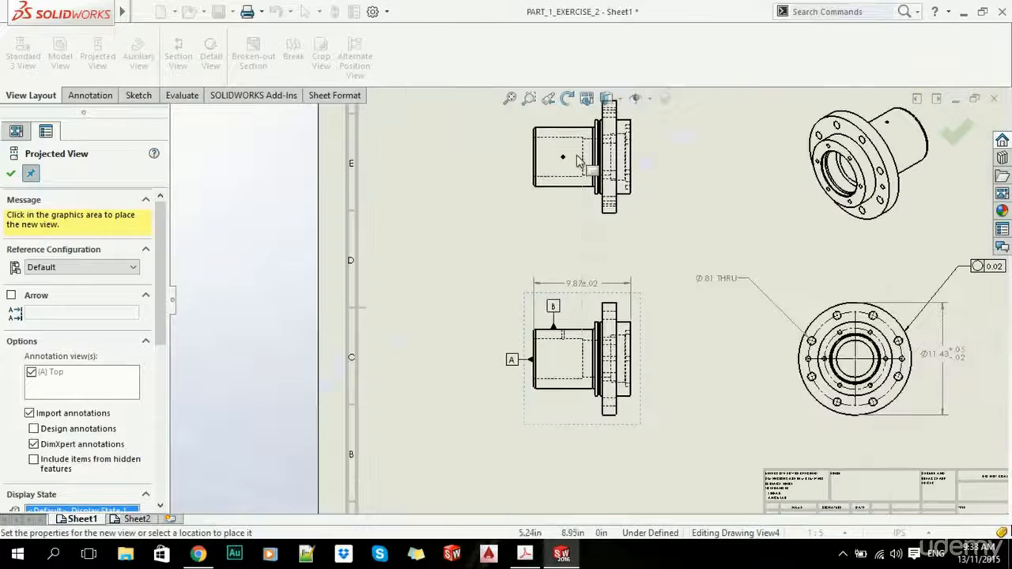
{"action": "left_click", "coordinate": [579, 155]}
{"action": "left_click", "coordinate": [11, 174]}
{"action": "key", "text": "f"}
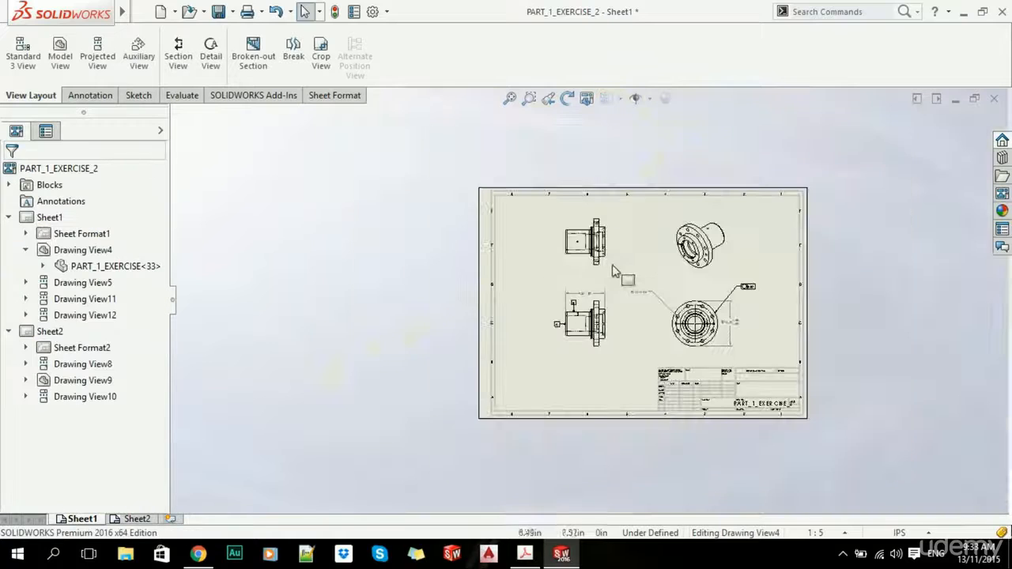
{"action": "scroll", "coordinate": [566, 252], "scroll_direction": "down", "scroll_amount": 4}
{"action": "scroll", "coordinate": [608, 252], "scroll_direction": "down", "scroll_amount": 1}
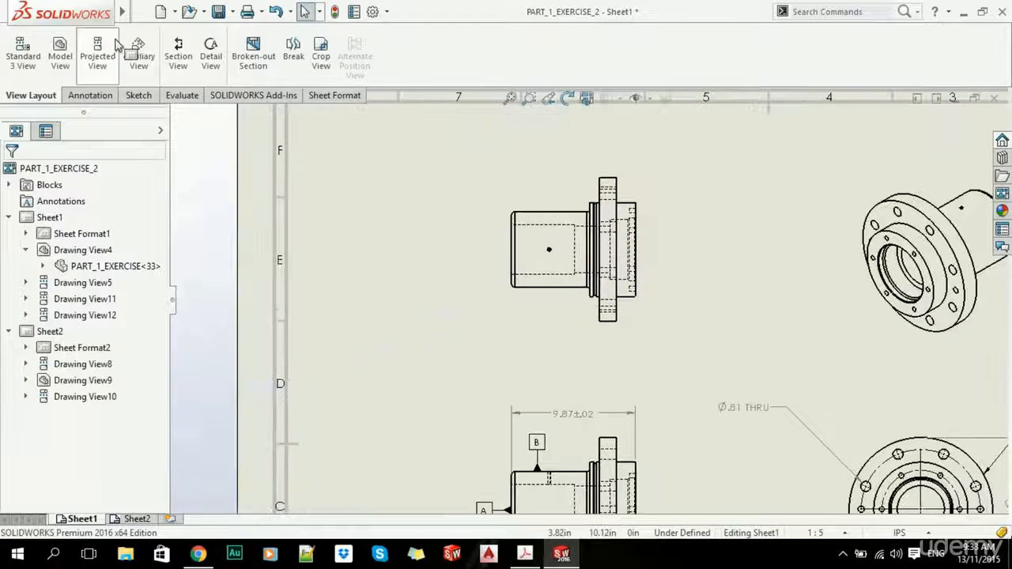
- Place a 1/4-20 UNC tapped-hole callout upper left of Drawing View12's hole
{"action": "left_click", "coordinate": [85, 96]}
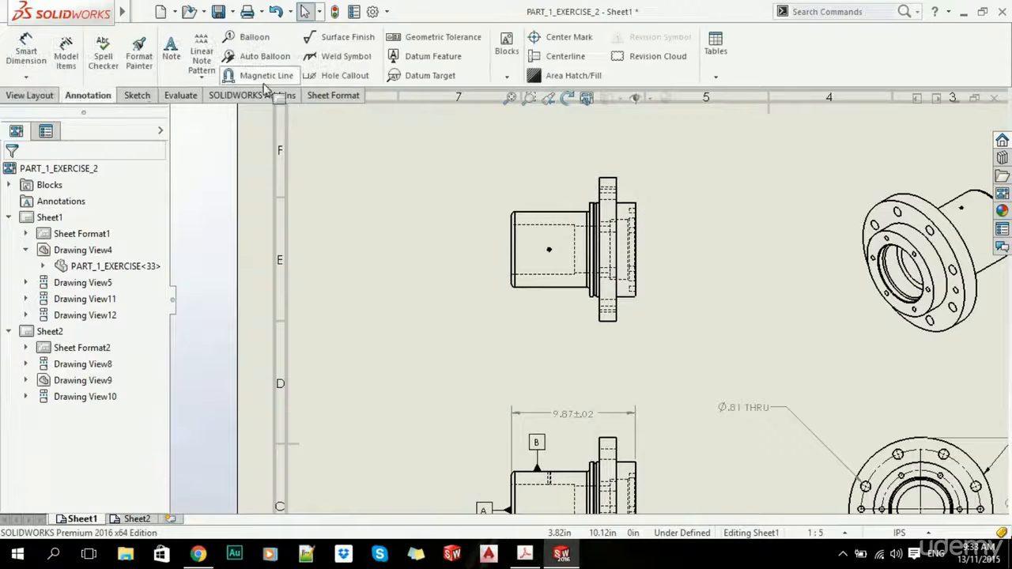
{"action": "left_click", "coordinate": [352, 79]}
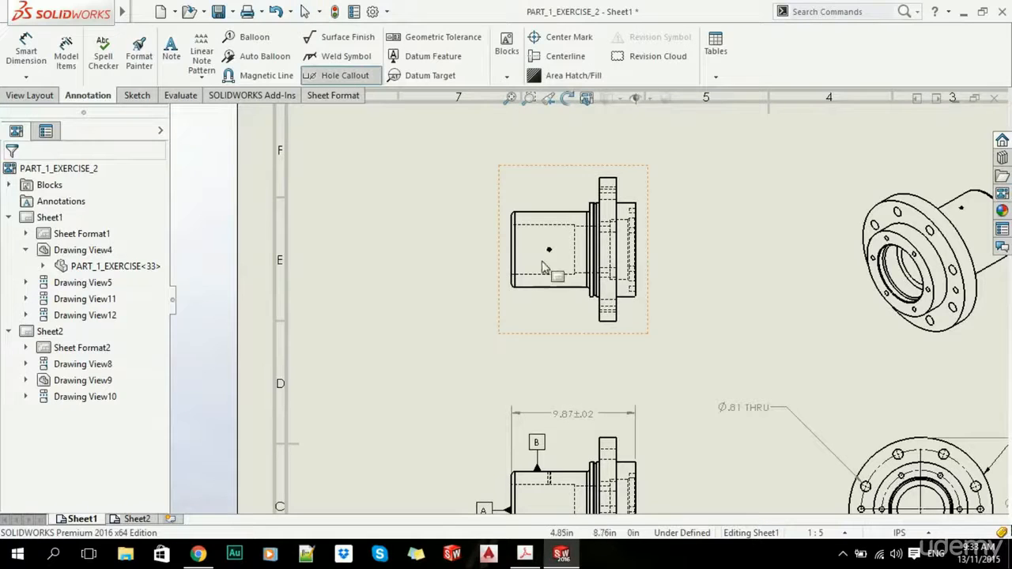
{"action": "scroll", "coordinate": [542, 262], "scroll_direction": "down", "scroll_amount": 10}
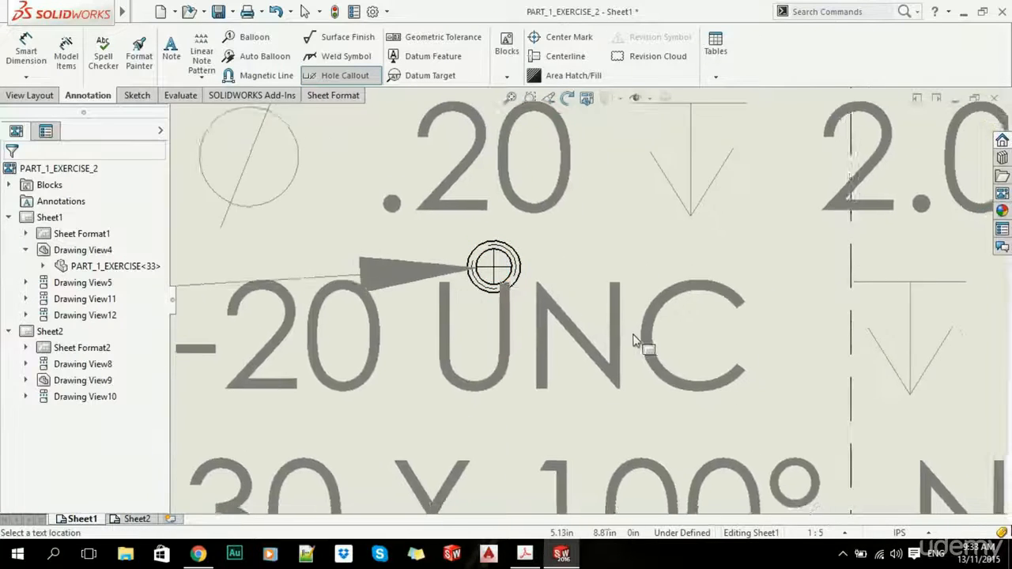
{"action": "scroll", "coordinate": [639, 339], "scroll_direction": "up", "scroll_amount": 5}
{"action": "scroll", "coordinate": [372, 198], "scroll_direction": "up", "scroll_amount": 3}
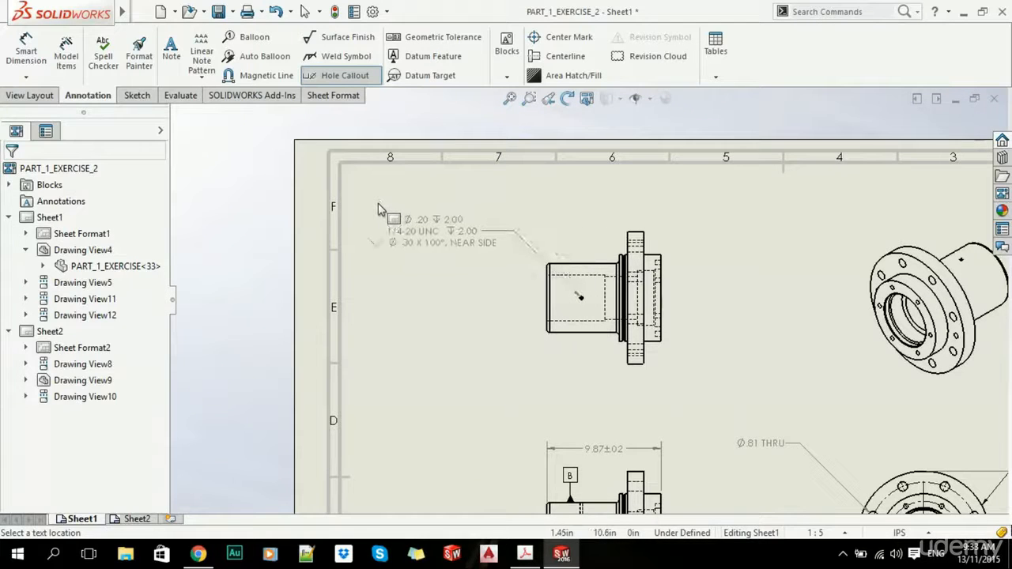
{"action": "left_click", "coordinate": [378, 210]}
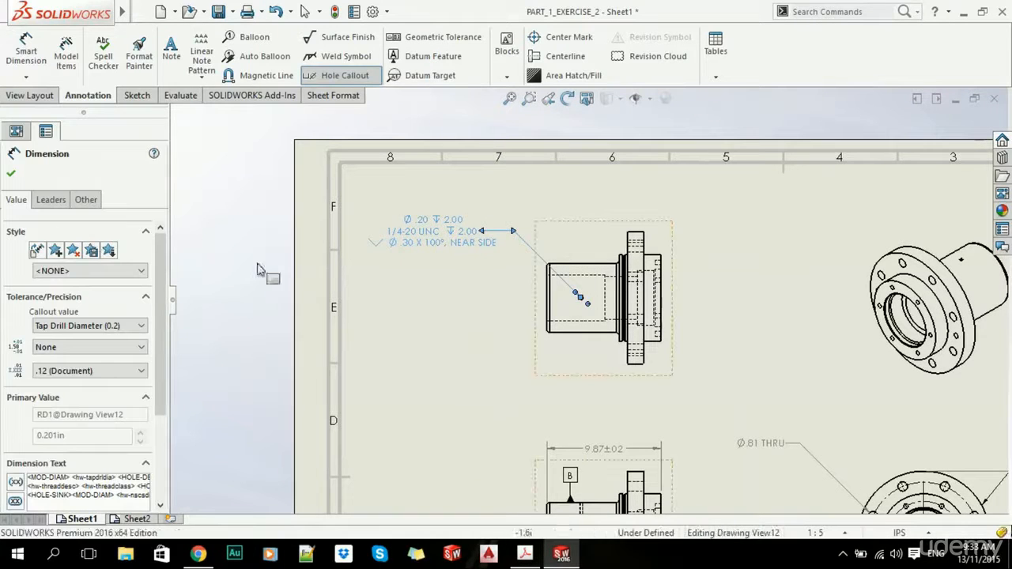
- Change the Ø.20 tap drill diameter's tolerance type to Limit
{"action": "scroll", "coordinate": [154, 267], "scroll_direction": "down", "scroll_amount": 3}
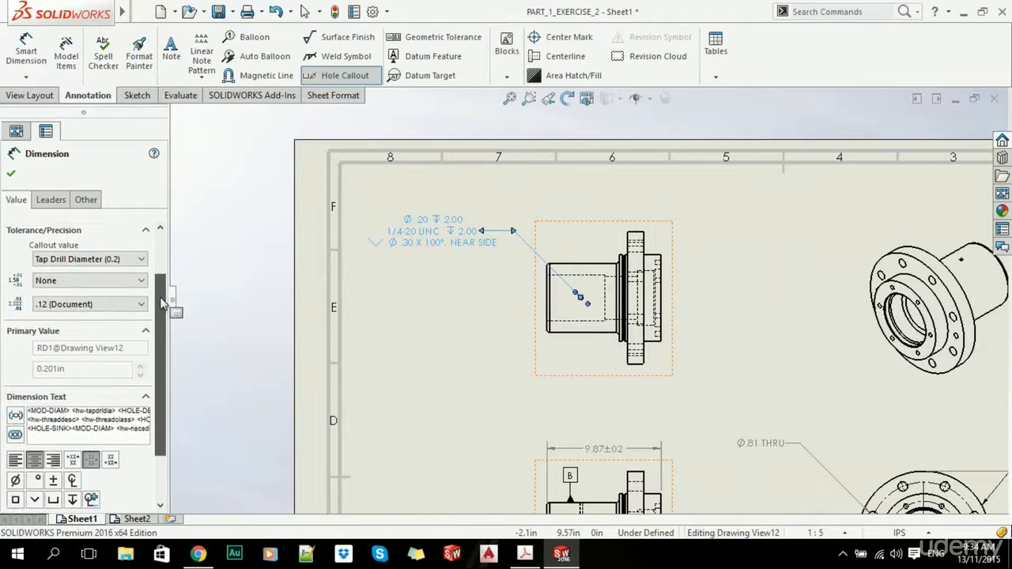
{"action": "scroll", "coordinate": [162, 301], "scroll_direction": "down", "scroll_amount": 3}
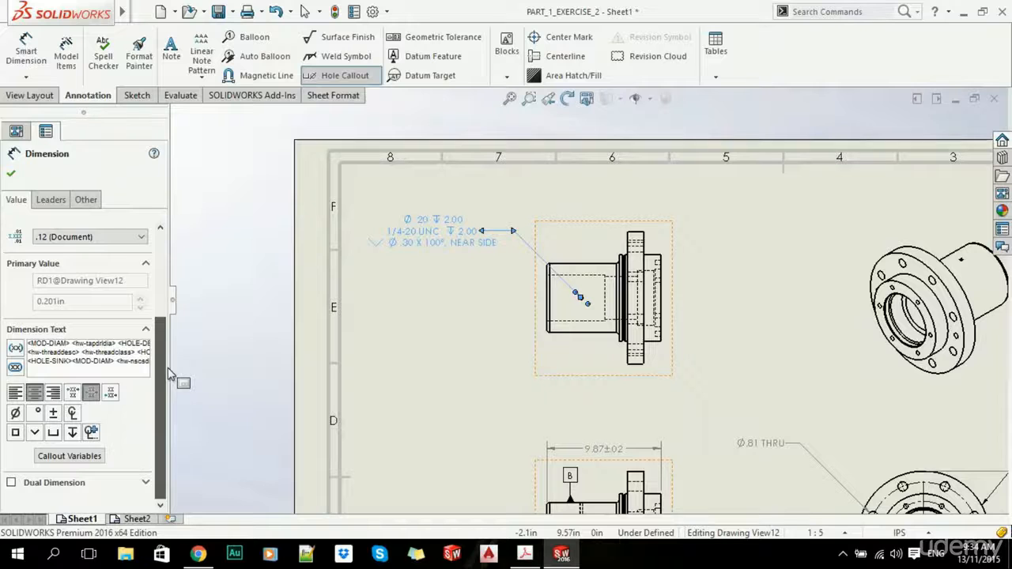
{"action": "scroll", "coordinate": [168, 375], "scroll_direction": "up", "scroll_amount": 6}
{"action": "key", "text": "z"}
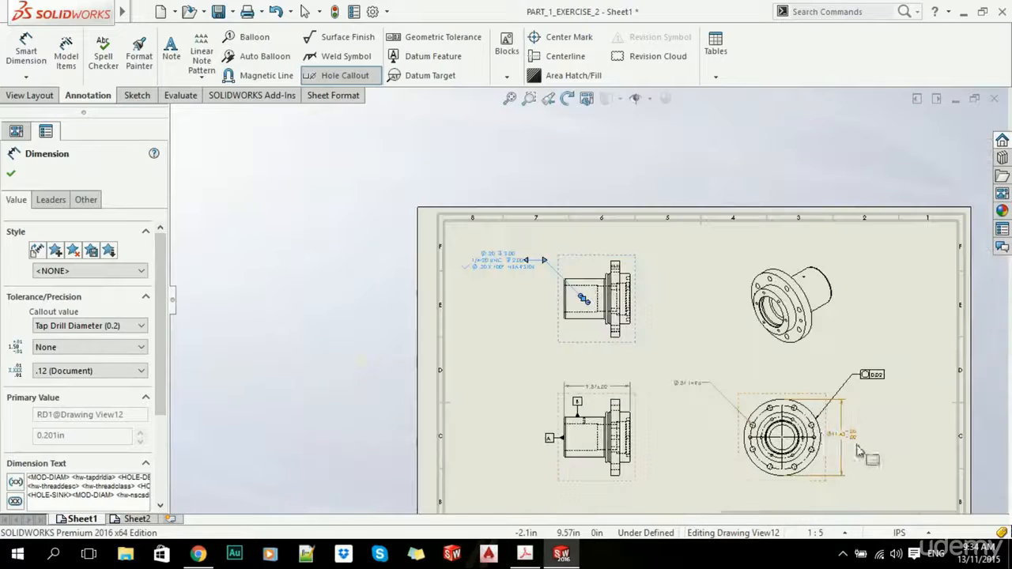
{"action": "scroll", "coordinate": [398, 219], "scroll_direction": "down", "scroll_amount": 5}
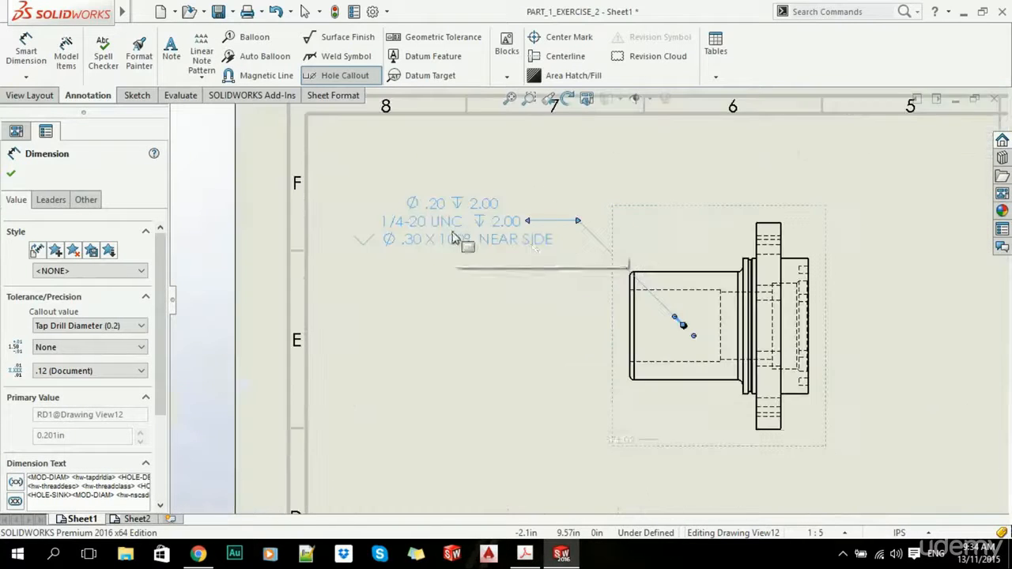
{"action": "left_click", "coordinate": [73, 349]}
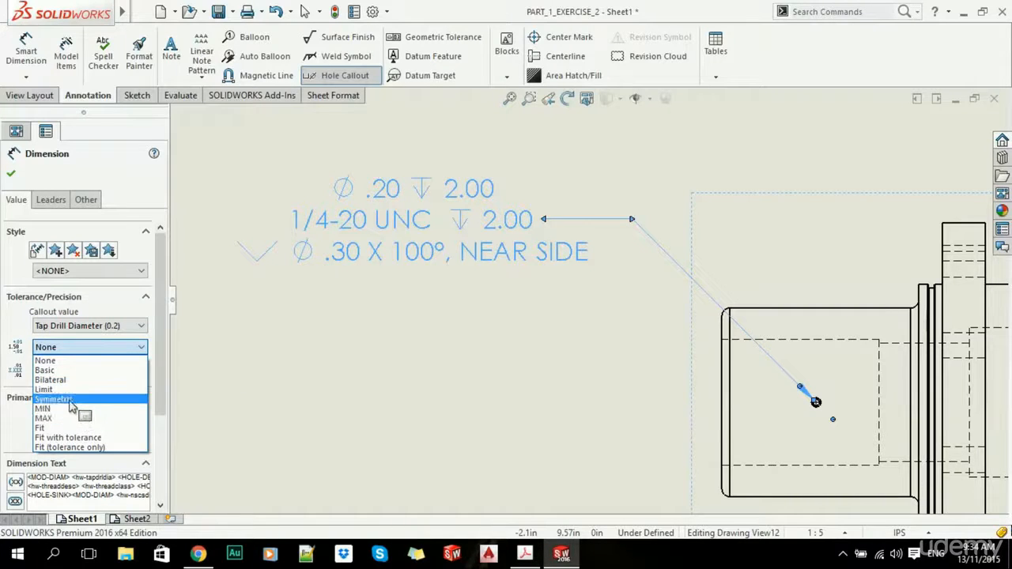
{"action": "left_click", "coordinate": [66, 390]}
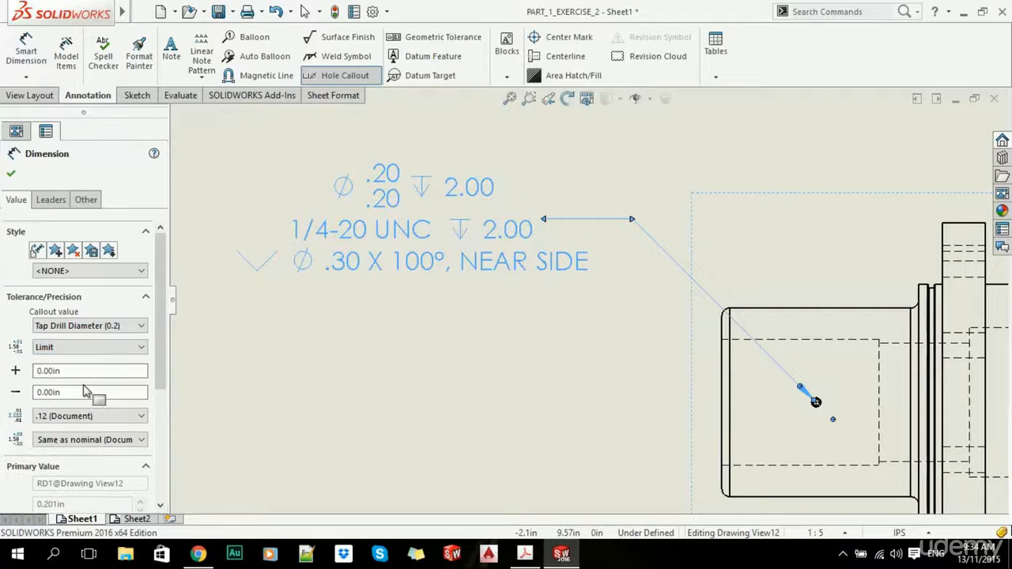